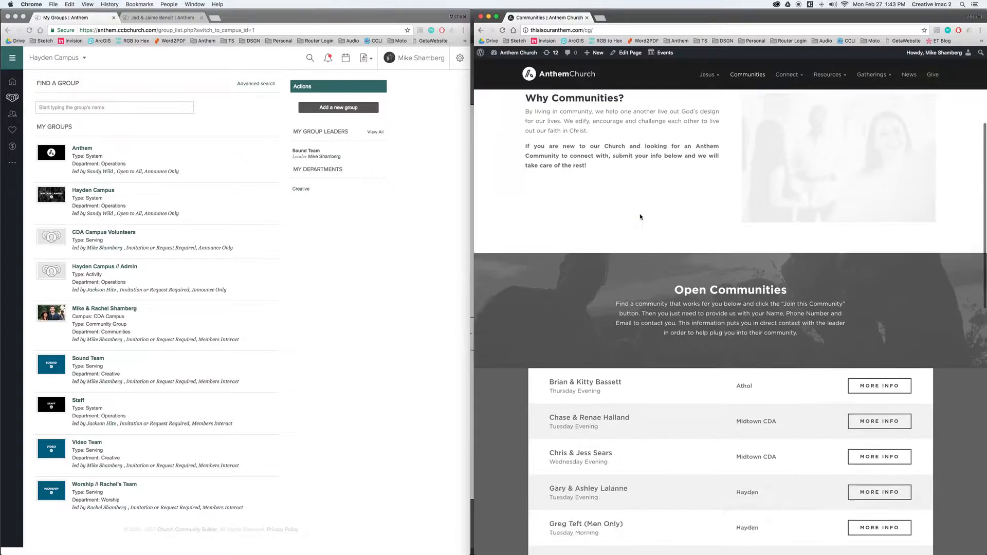
# - Expand the details of several open communities, including the Thursday evening Athol one and the Wednesday evening Midtown CDA one
pyautogui.scroll(-4, 640, 216)
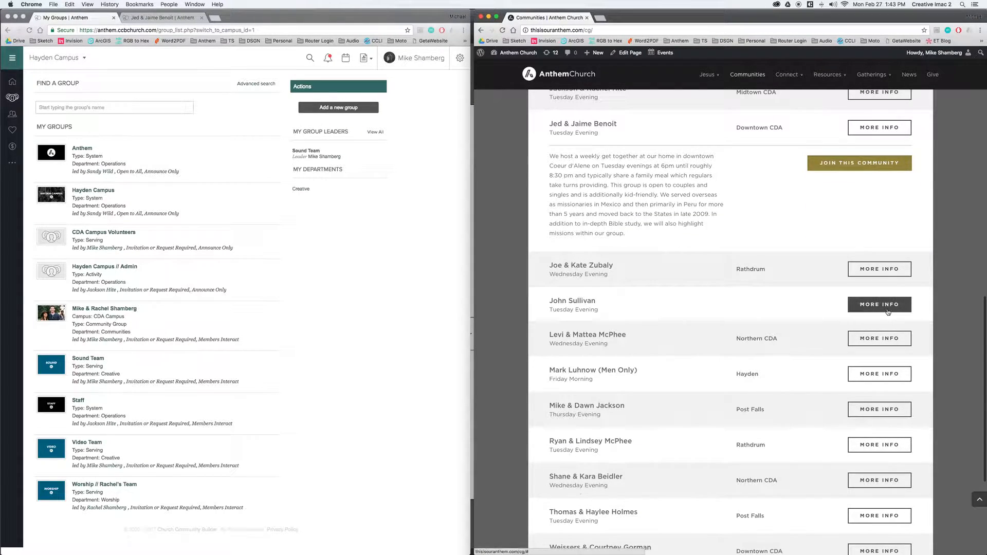
pyautogui.click(870, 307)
pyautogui.click(856, 165)
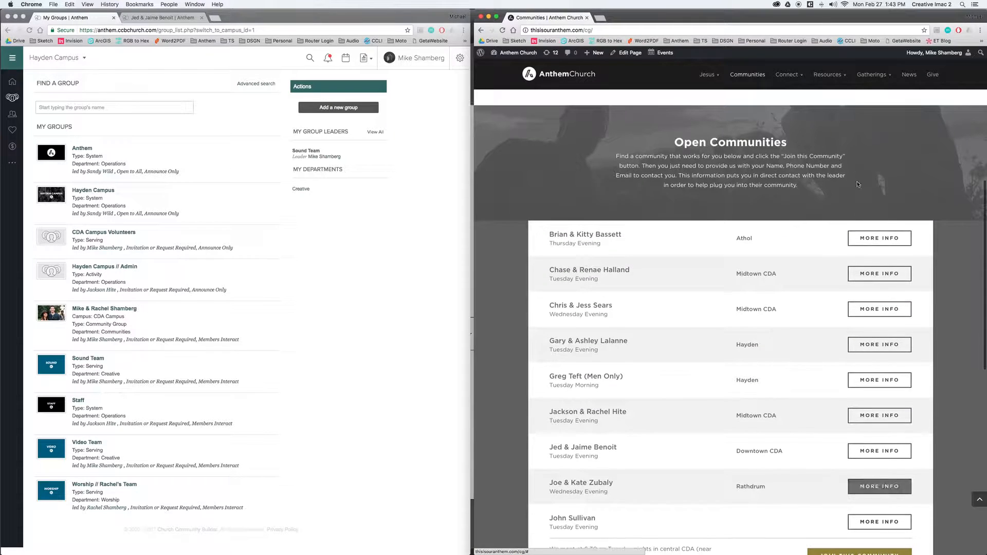
pyautogui.click(865, 240)
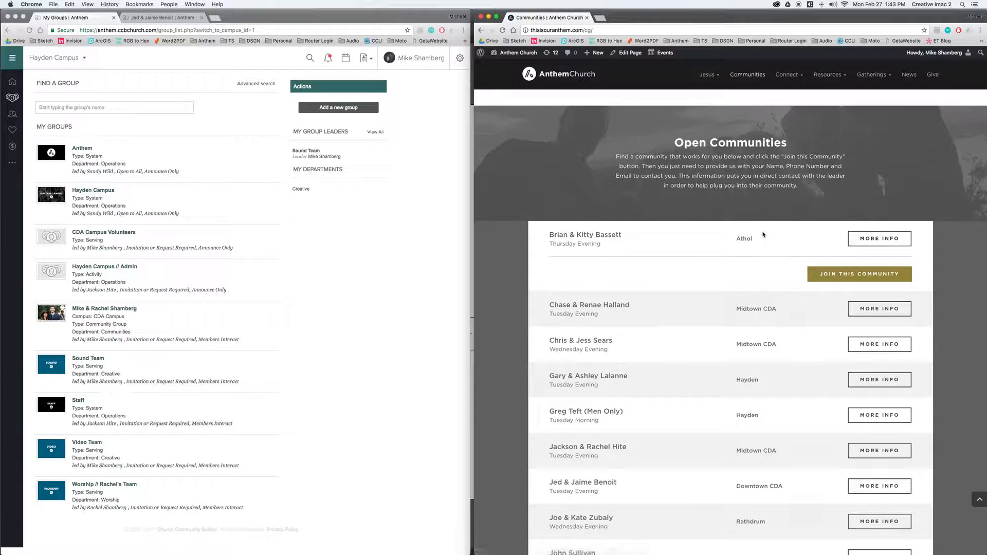
pyautogui.click(866, 345)
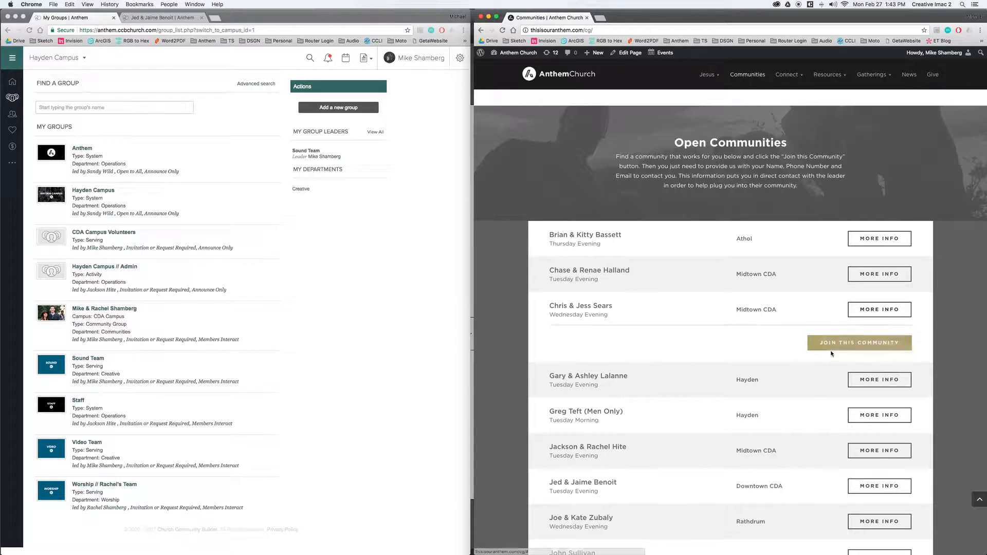
# - Examine the leader names, meeting time and area shown for the Wednesday evening Midtown CDA community
pyautogui.moveTo(549, 304); pyautogui.dragTo(619, 304)
pyautogui.moveTo(548, 316); pyautogui.dragTo(623, 315)
pyautogui.moveTo(735, 308); pyautogui.dragTo(796, 311)
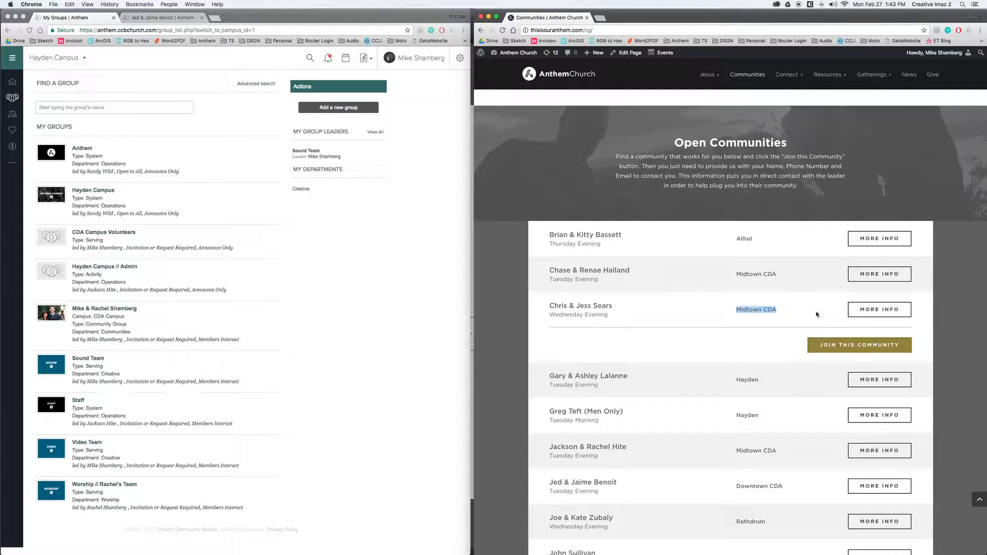
pyautogui.click(796, 314)
pyautogui.scroll(-2, 785, 321)
pyautogui.scroll(-3, 786, 321)
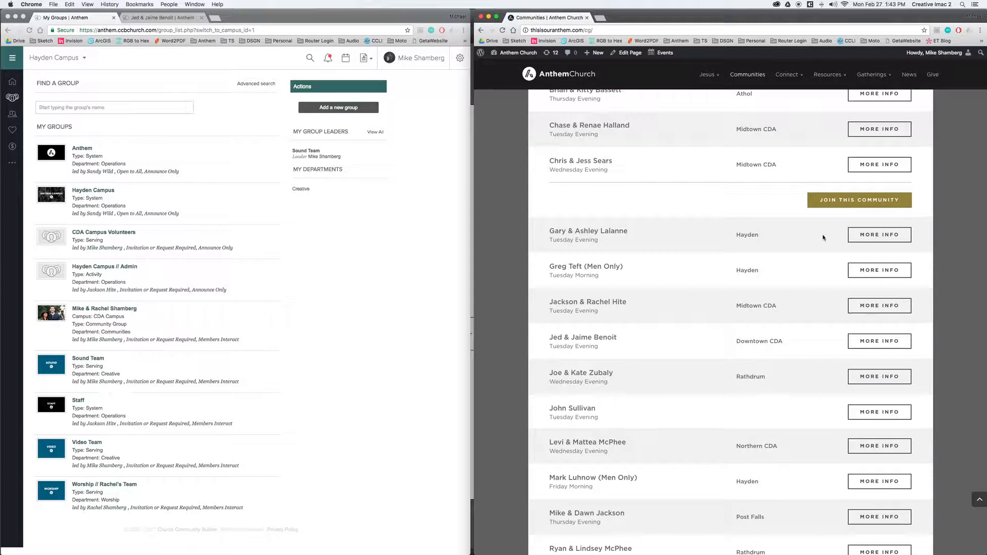
# - Open the Get Connected form for joining the Wednesday evening Midtown CDA community and close it without submitting
pyautogui.click(857, 201)
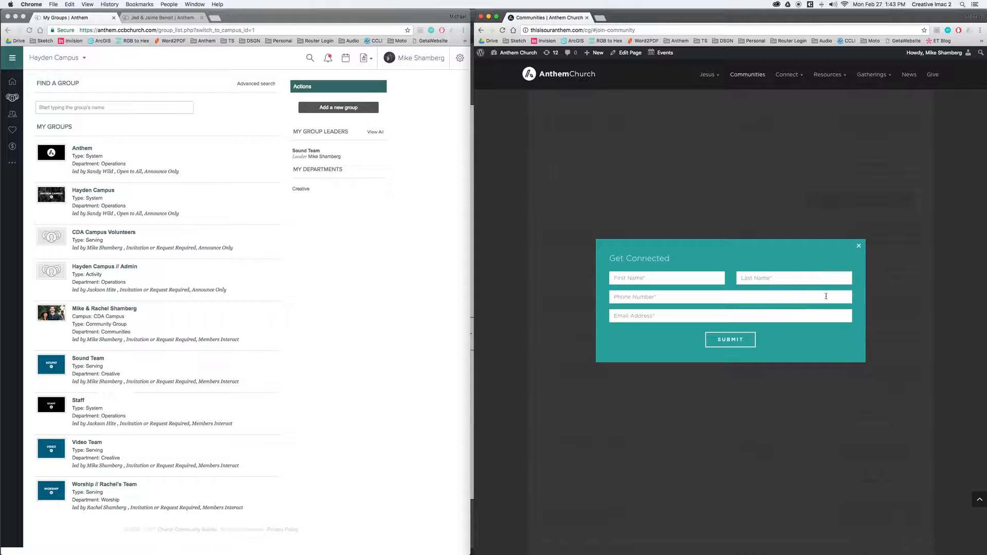
pyautogui.click(858, 247)
pyautogui.scroll(5, 758, 266)
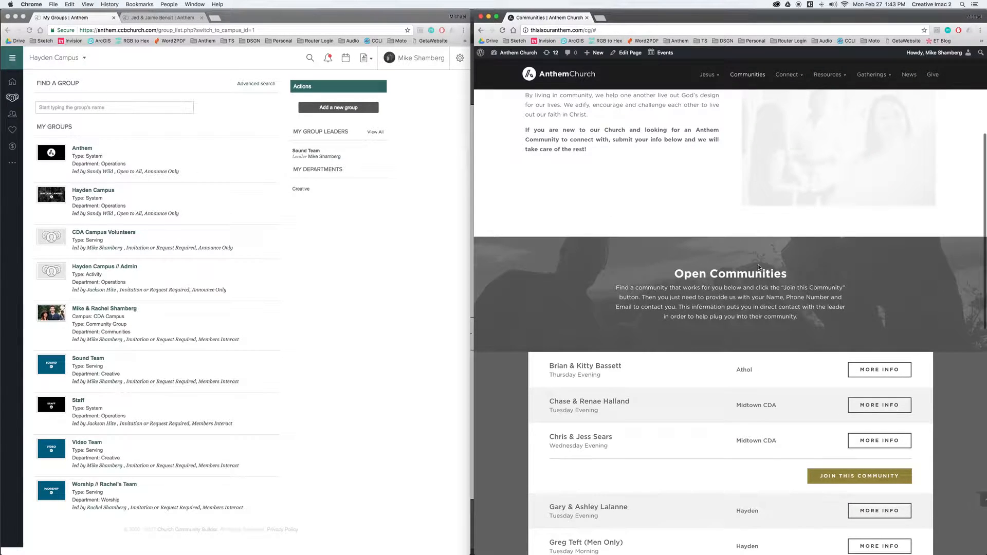
# - Examine the meeting times and areas of the listed communities, highlighting the area of the Wednesday evening Midtown CDA one
pyautogui.scroll(-3, 757, 263)
pyautogui.moveTo(736, 262); pyautogui.dragTo(776, 263)
pyautogui.click(777, 265)
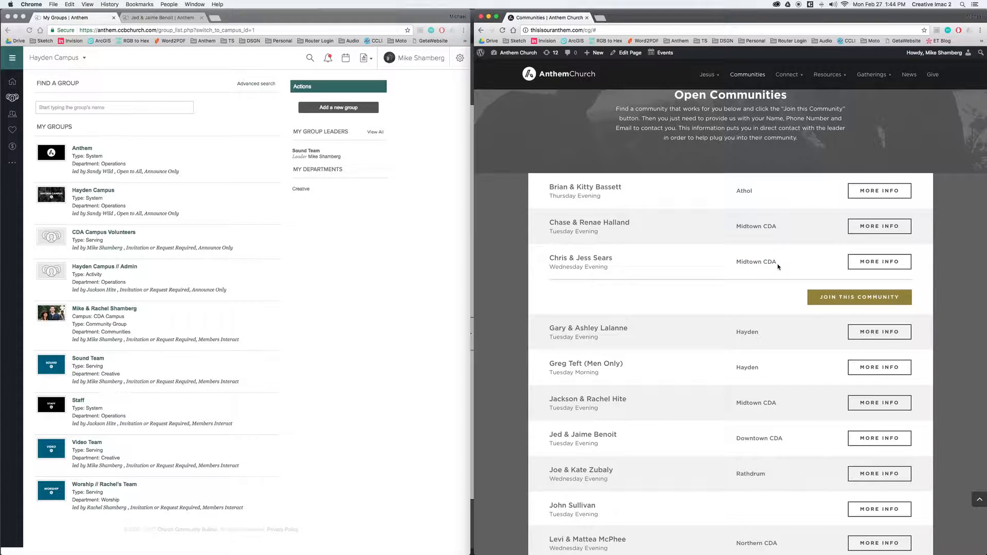
pyautogui.scroll(-6, 766, 270)
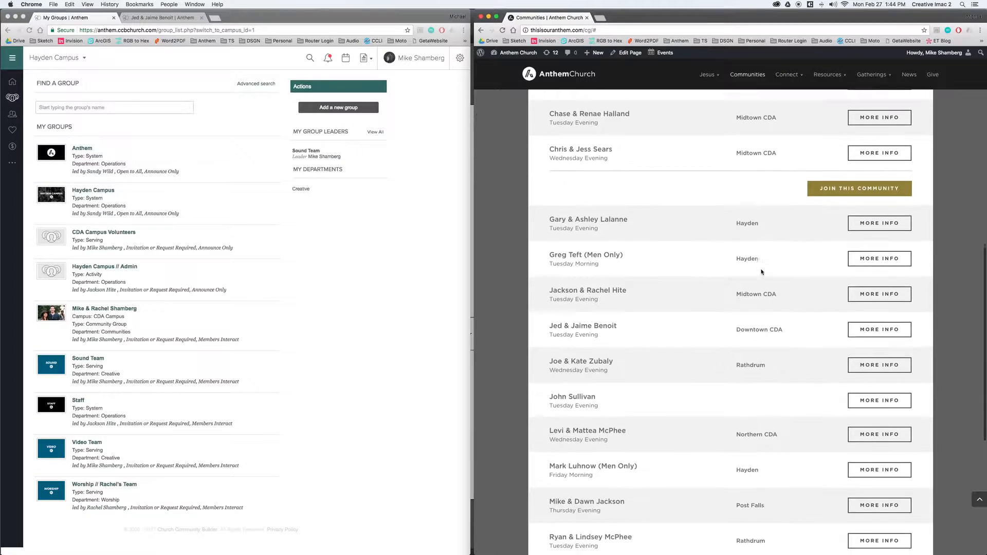
pyautogui.scroll(6, 761, 270)
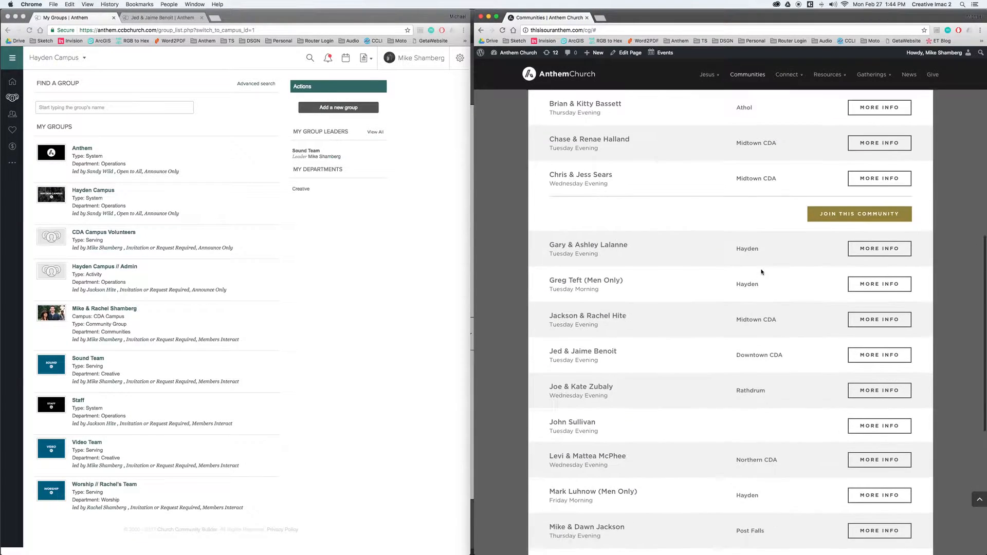
pyautogui.moveTo(733, 185); pyautogui.dragTo(766, 183)
pyautogui.click(767, 187)
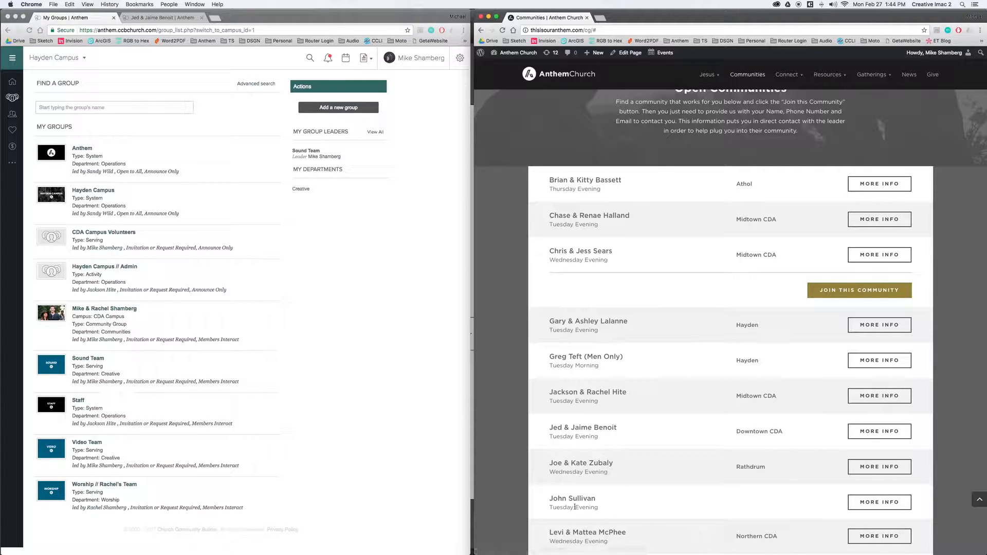
pyautogui.scroll(-7, 695, 280)
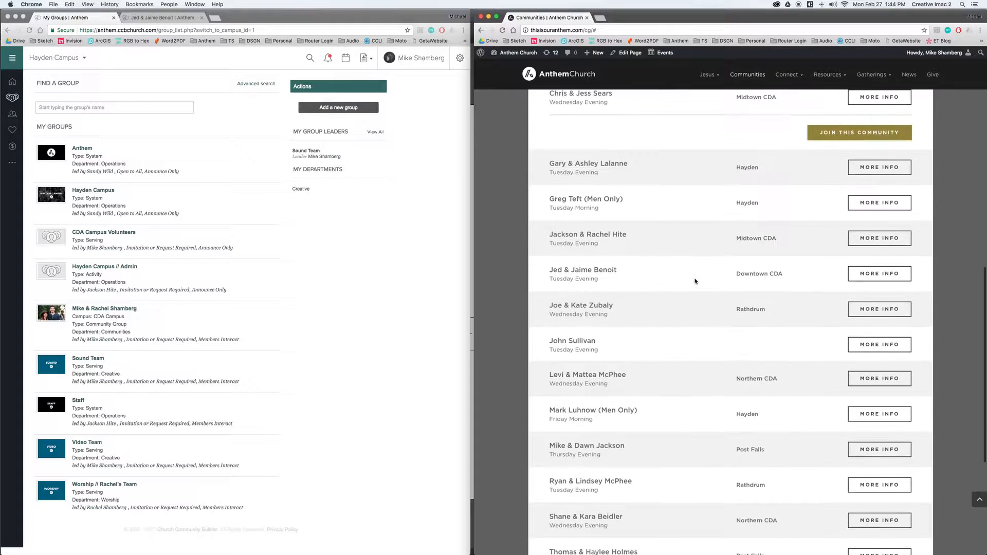
pyautogui.scroll(7, 695, 281)
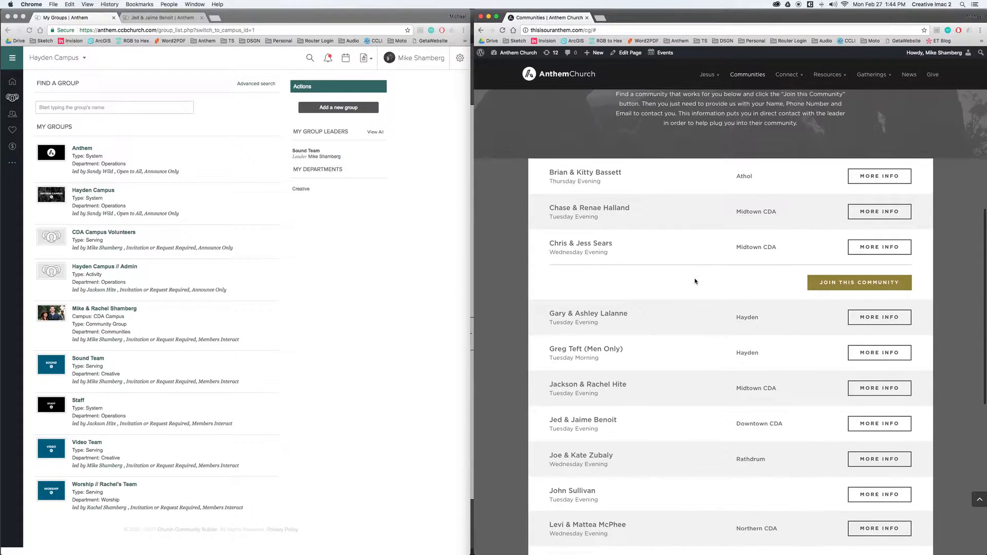
pyautogui.scroll(-1, 663, 432)
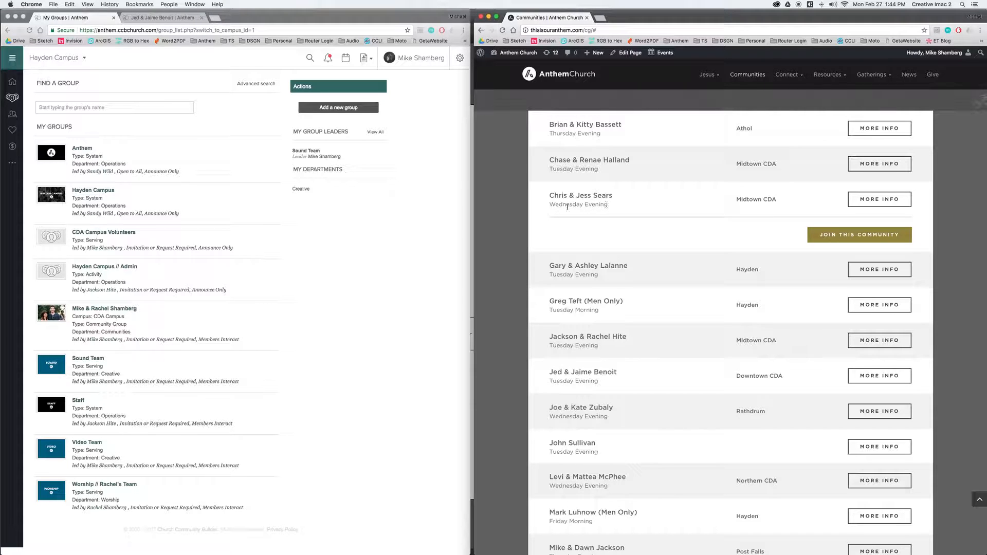
pyautogui.moveTo(735, 199); pyautogui.dragTo(777, 200)
# - Expand the Tuesday evening Downtown CDA community and highlight its full description for reading
pyautogui.click(878, 375)
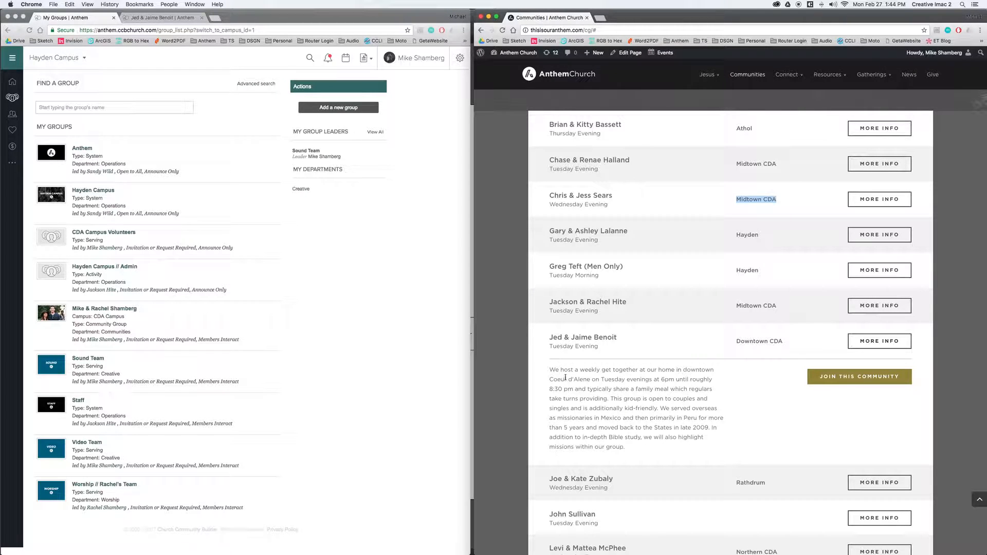
pyautogui.moveTo(624, 447); pyautogui.dragTo(550, 369)
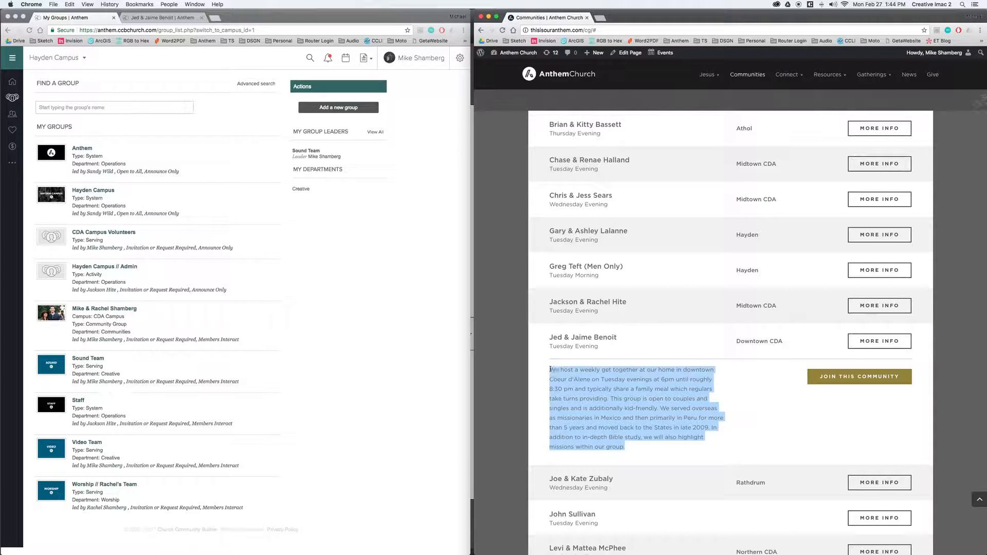
pyautogui.click(549, 369)
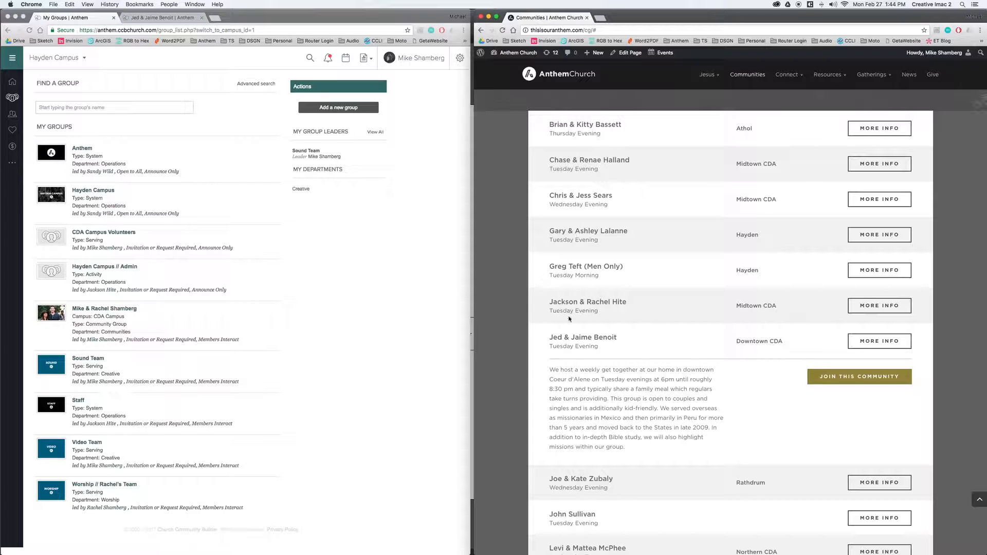
pyautogui.moveTo(550, 367)
pyautogui.mouseDown()
pyautogui.moveTo(626, 450)
pyautogui.moveTo(548, 369)
pyautogui.mouseUp()
pyautogui.click(633, 451)
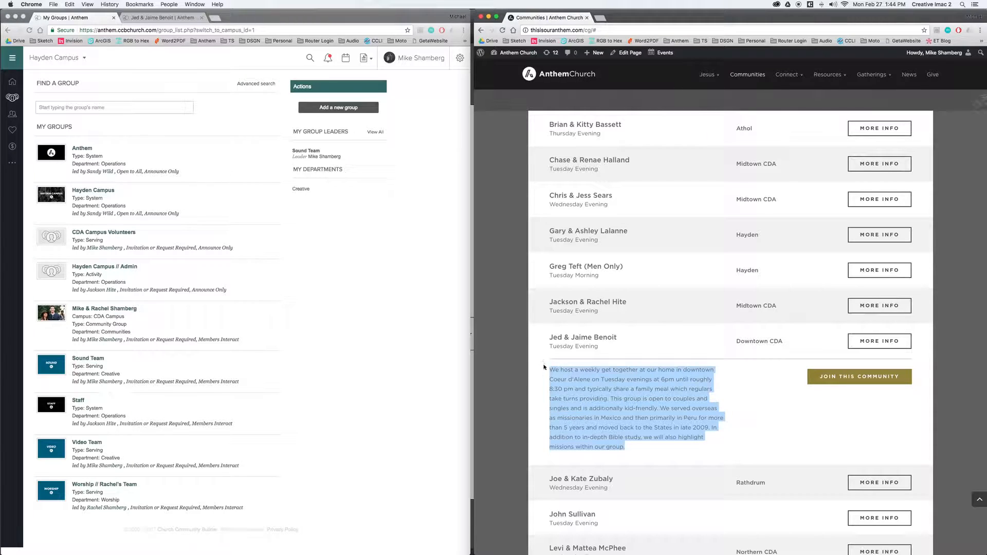
pyautogui.click(551, 368)
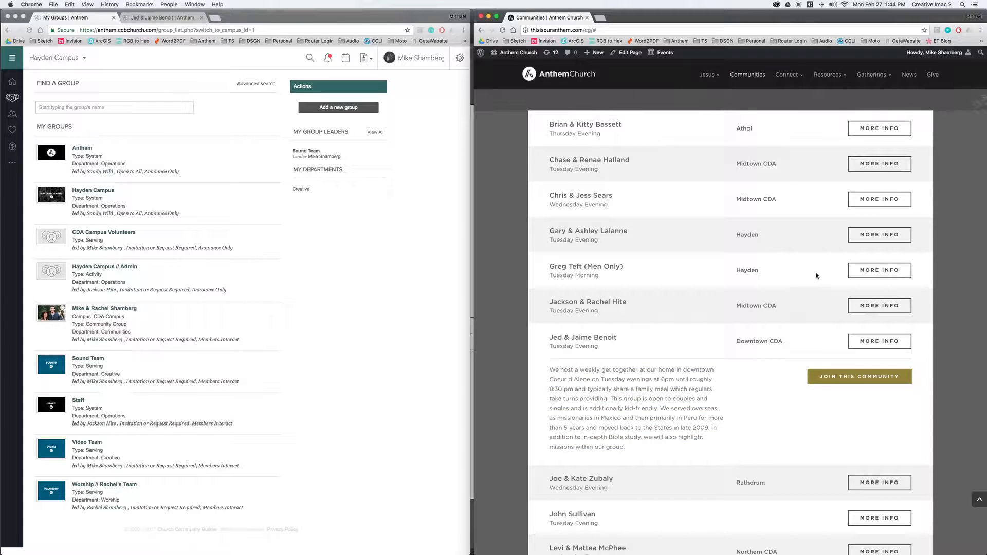
# - Open the Get Connected form for the Tuesday evening Downtown CDA community and close it without submitting
pyautogui.click(832, 379)
pyautogui.click(762, 279)
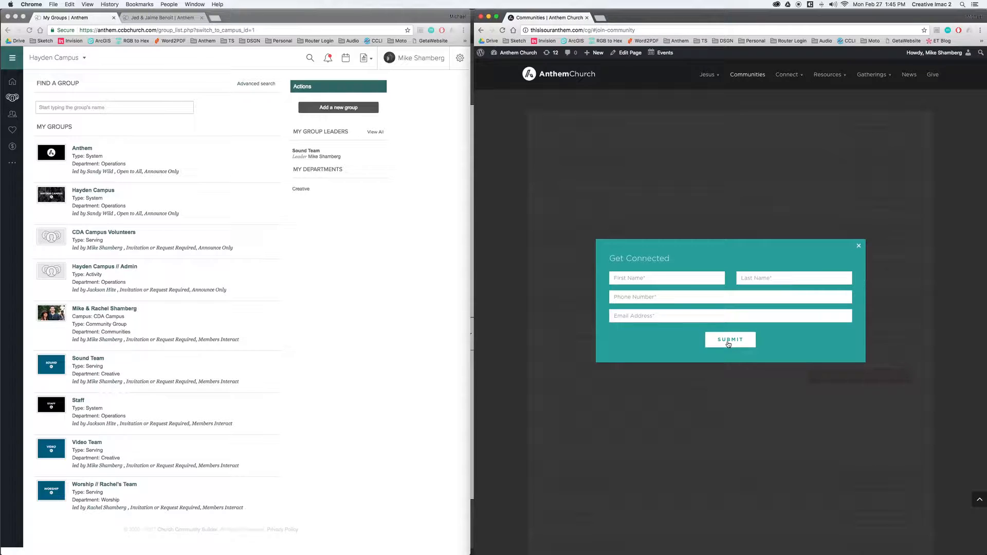
pyautogui.click(858, 247)
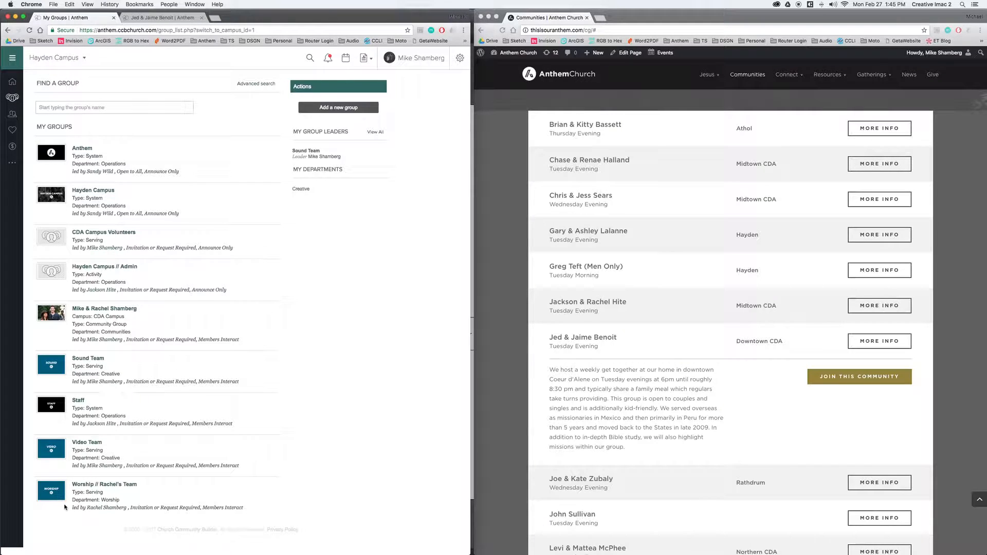
# - Search the Hayden Campus groups in Church Community Builder for the Downtown CDA community by its leader's first name
pyautogui.click(61, 57)
pyautogui.click(70, 107)
pyautogui.write('jed')
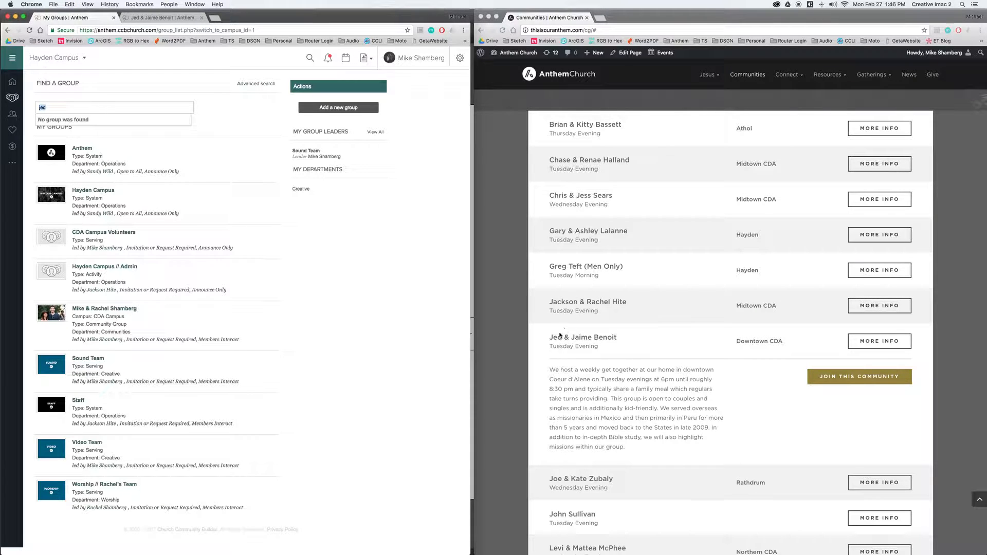
# - Switch to CDA Campus and open the Downtown CDA community's group by searching for its leader's first name
pyautogui.click(65, 58)
pyautogui.click(68, 76)
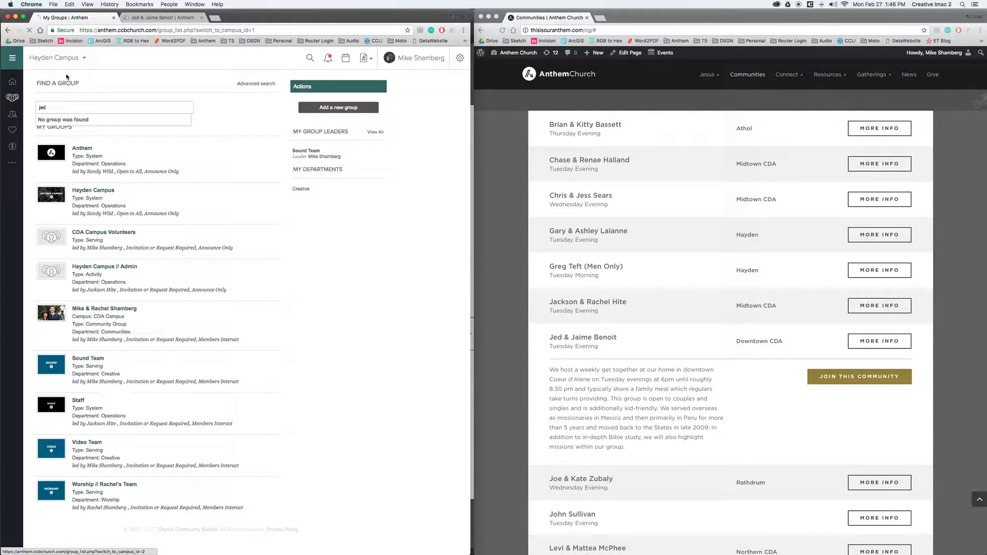
pyautogui.click(56, 108)
pyautogui.write('jed')
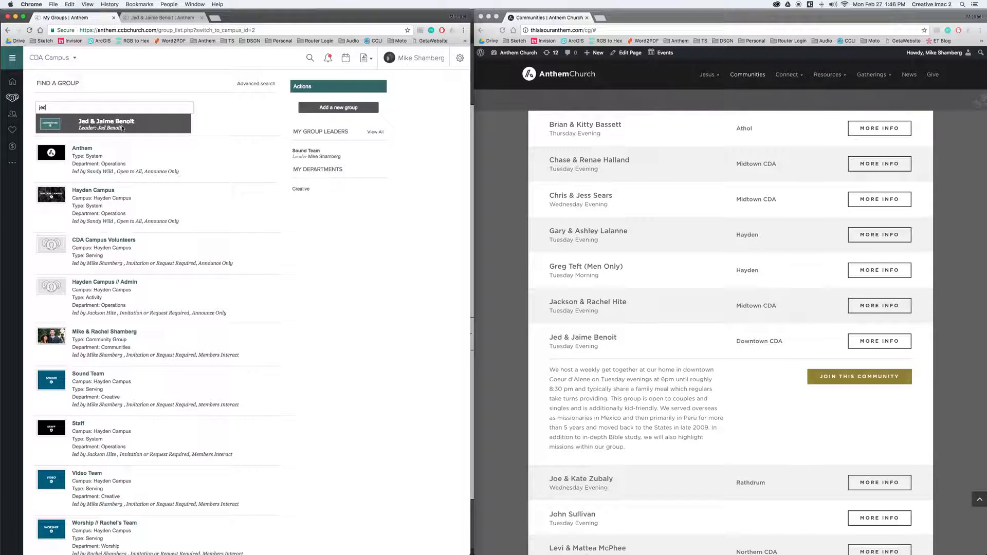
pyautogui.click(81, 122)
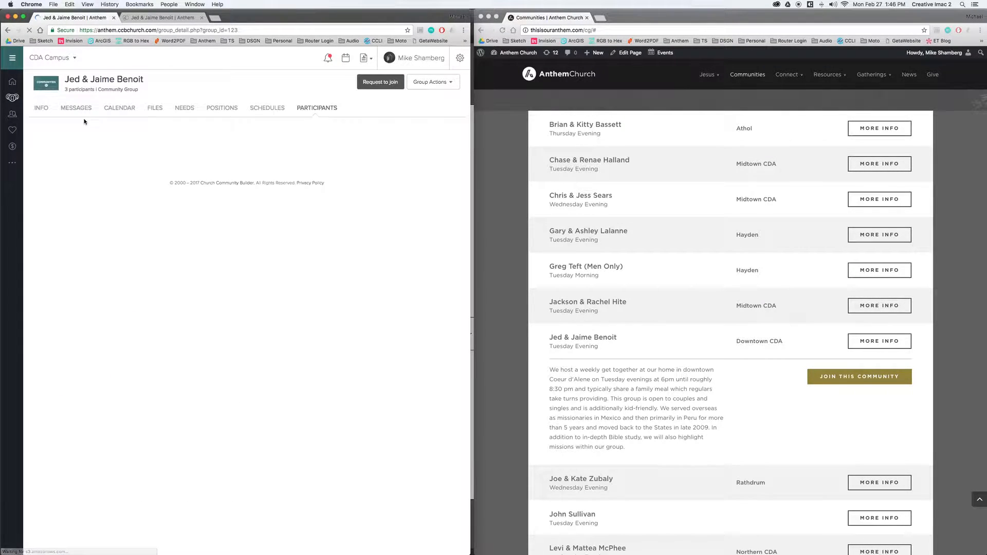
# - Close the duplicate browser tab showing the same community group
pyautogui.click(158, 20)
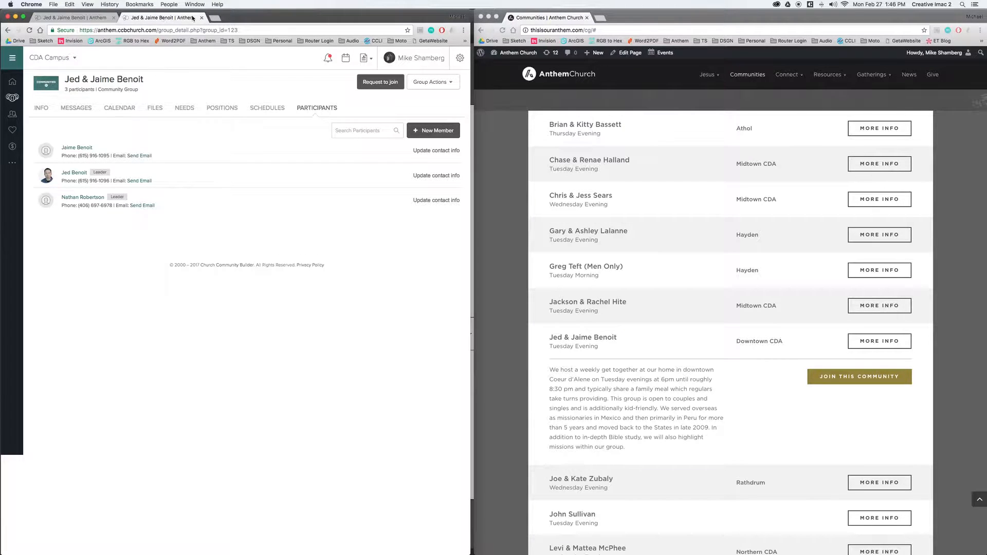
pyautogui.click(200, 19)
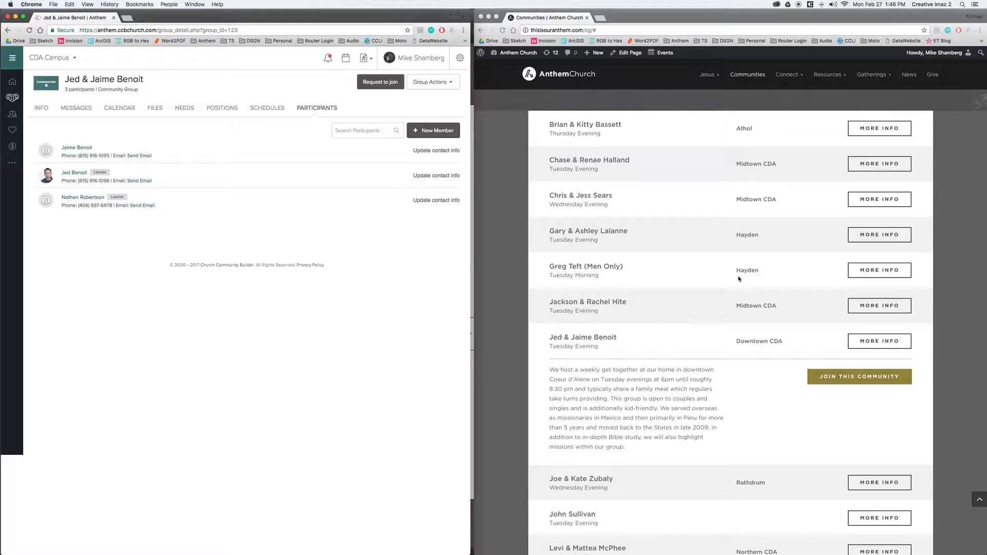
# - Look through the full list of open communities on the Anthem Church website
pyautogui.scroll(-3, 777, 283)
pyautogui.scroll(-5, 776, 280)
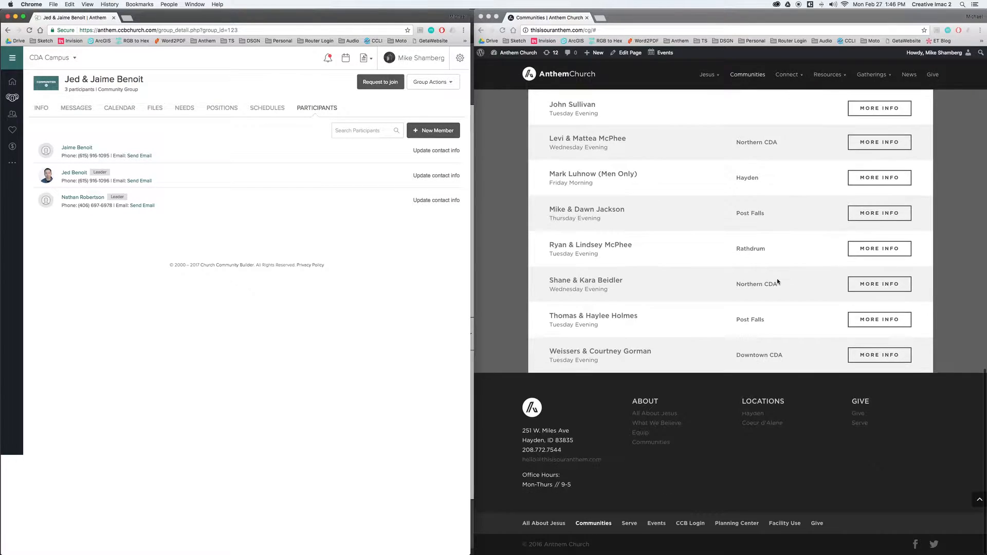
pyautogui.scroll(12, 776, 278)
pyautogui.scroll(-2, 694, 280)
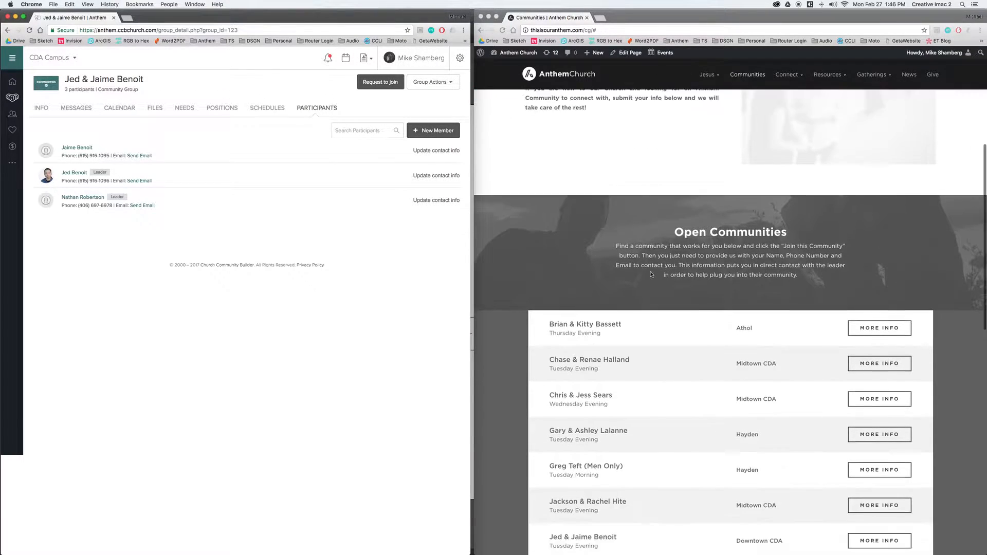
pyautogui.scroll(-10, 623, 287)
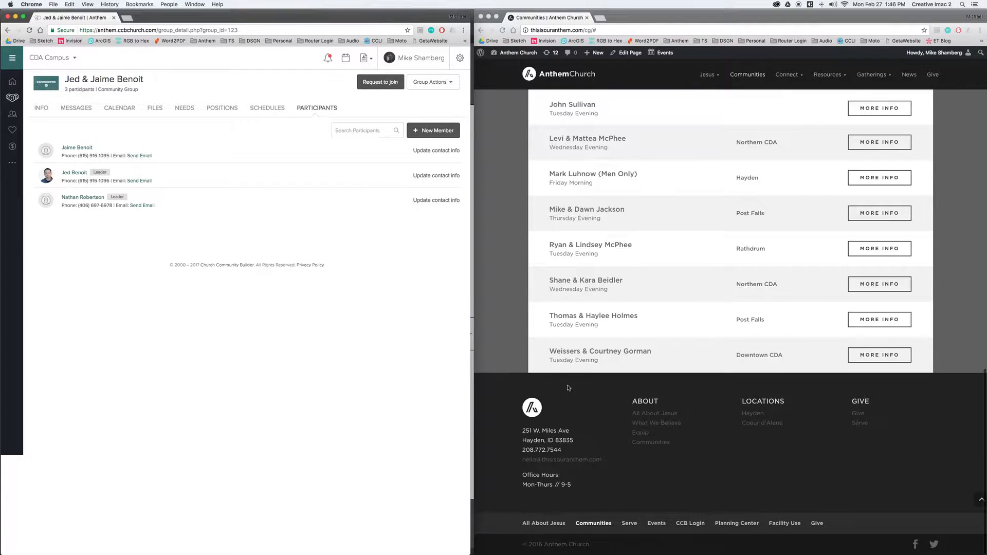
pyautogui.scroll(3, 549, 353)
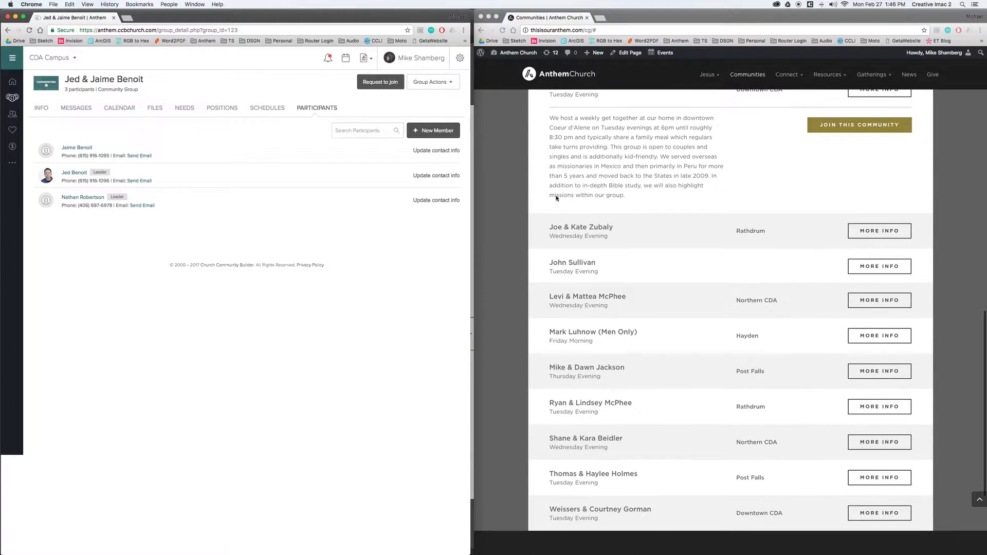
# - Highlight the men-only Friday morning community's name and time, and the title of the opened Church Community Builder group for comparison
pyautogui.click(677, 222)
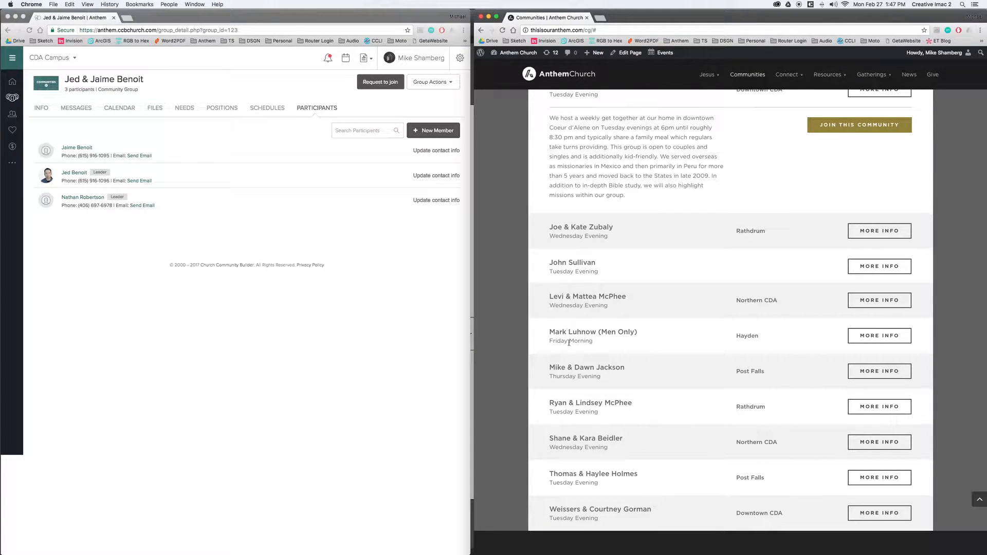
pyautogui.moveTo(548, 331); pyautogui.dragTo(676, 331)
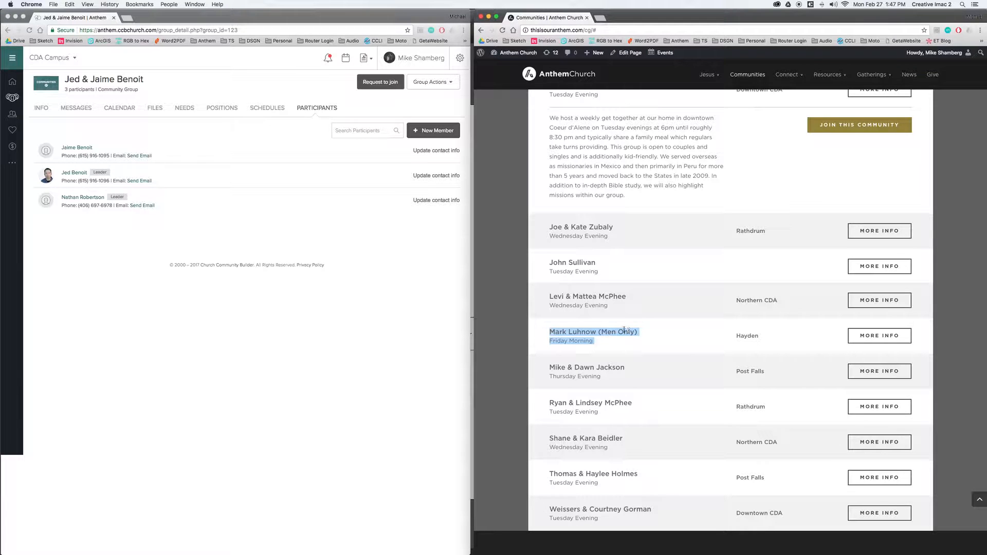
pyautogui.click(199, 236)
pyautogui.moveTo(65, 79); pyautogui.dragTo(147, 80)
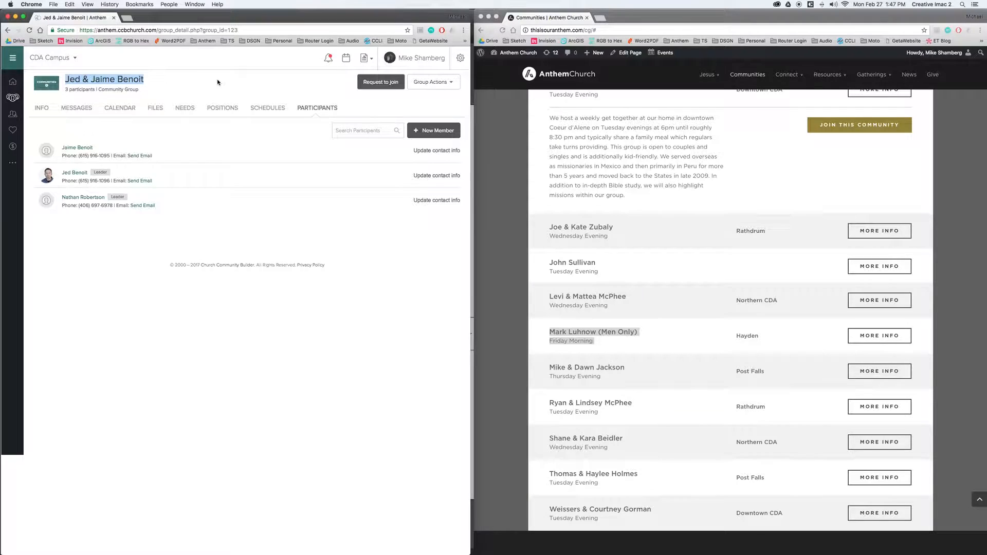
# - Open the Downtown CDA community group's settings for editing and clear the highlighted text on the website
pyautogui.click(435, 81)
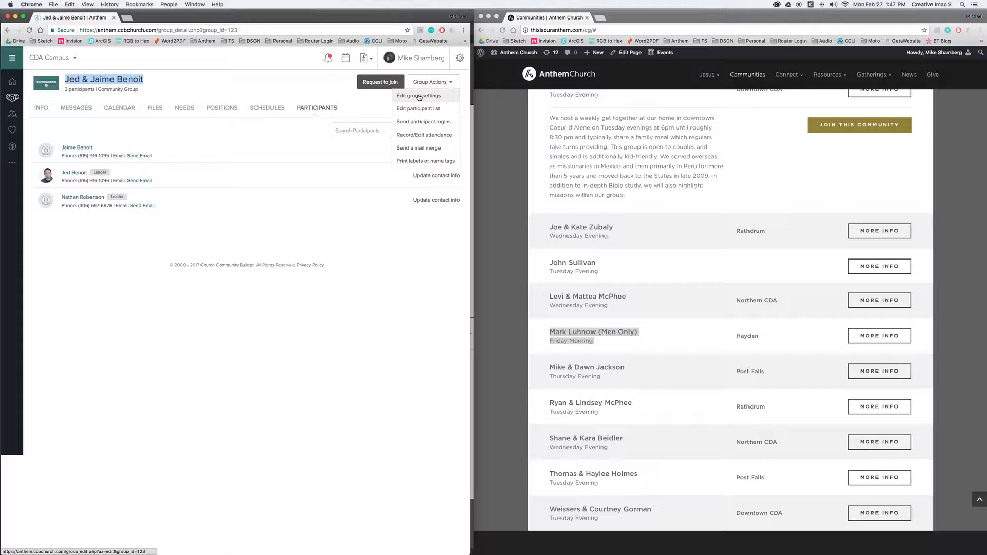
pyautogui.click(429, 96)
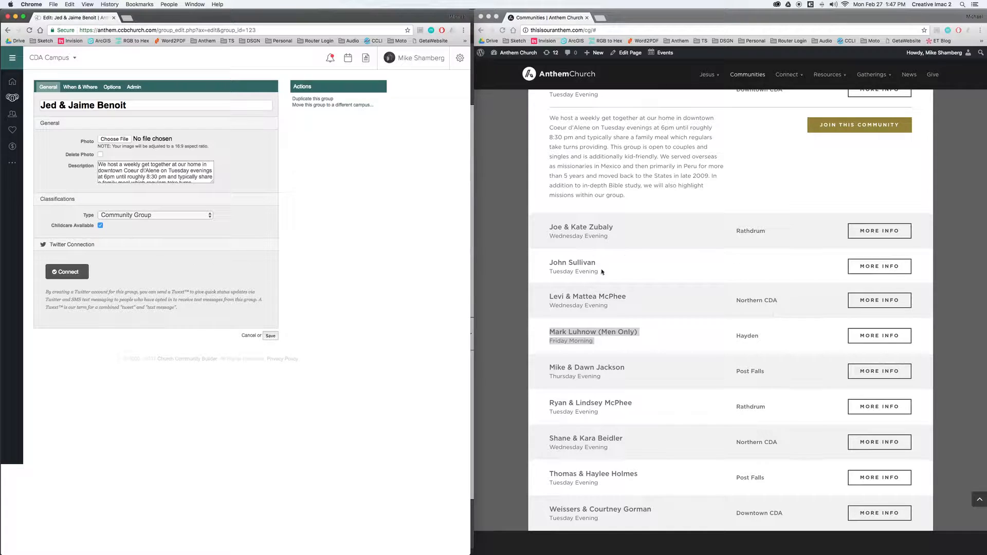
pyautogui.click(660, 346)
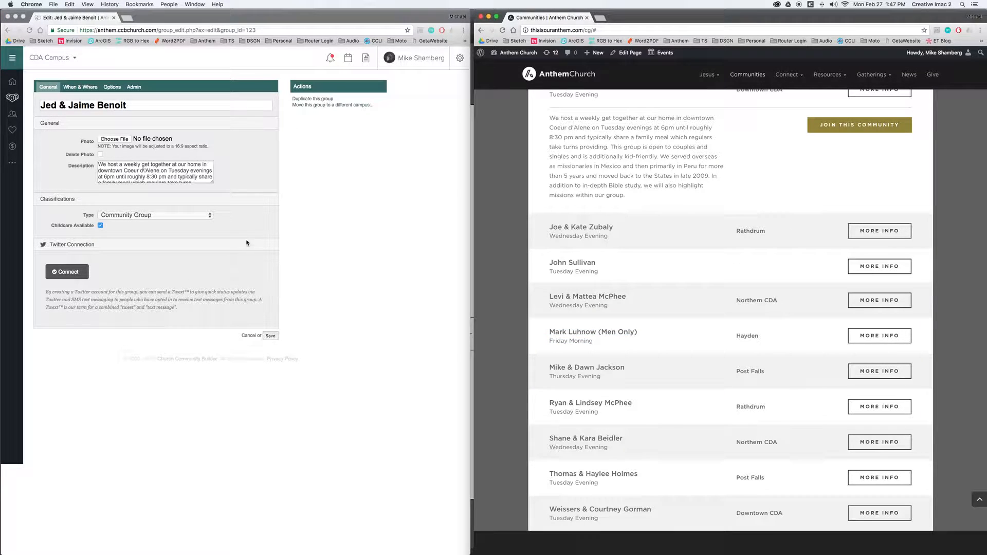
# - Enlarge the group's description box to show the full text and check the available group types, keeping Community Group
pyautogui.click(213, 185)
pyautogui.moveTo(214, 185); pyautogui.dragTo(221, 261)
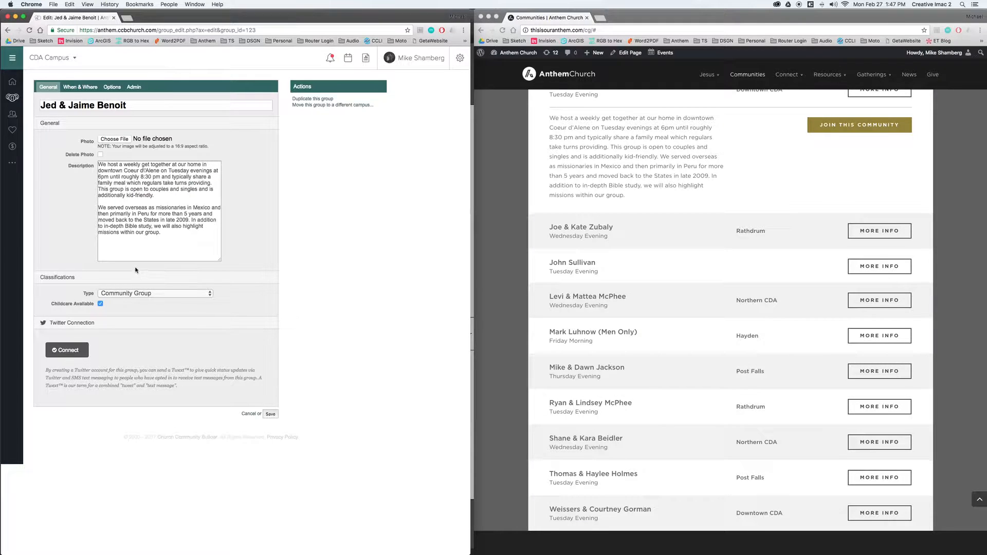
pyautogui.click(129, 294)
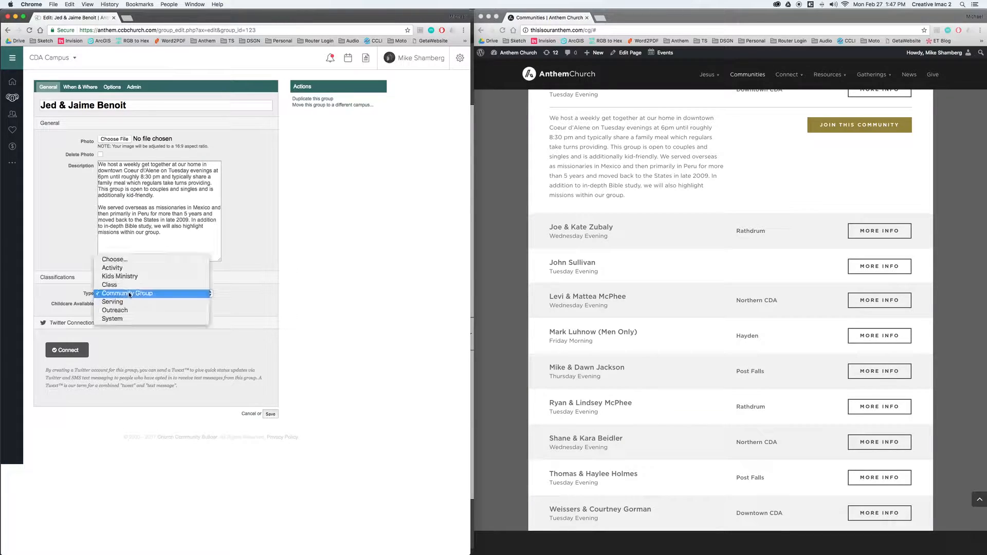
pyautogui.click(174, 299)
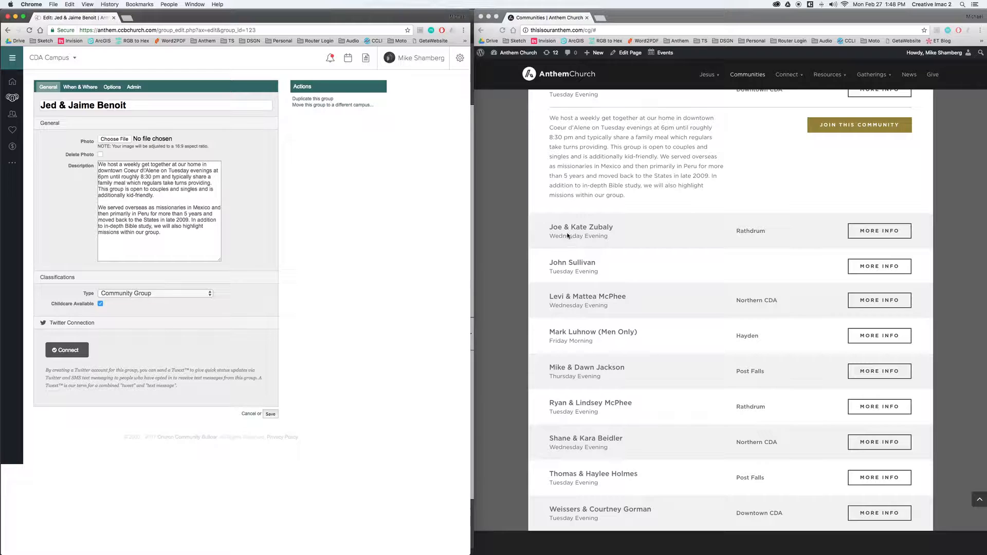
# - Highlight the name and time of the Wednesday evening Rathdrum community on the website, and clear the selection
pyautogui.click(546, 227)
pyautogui.moveTo(606, 237); pyautogui.dragTo(543, 226)
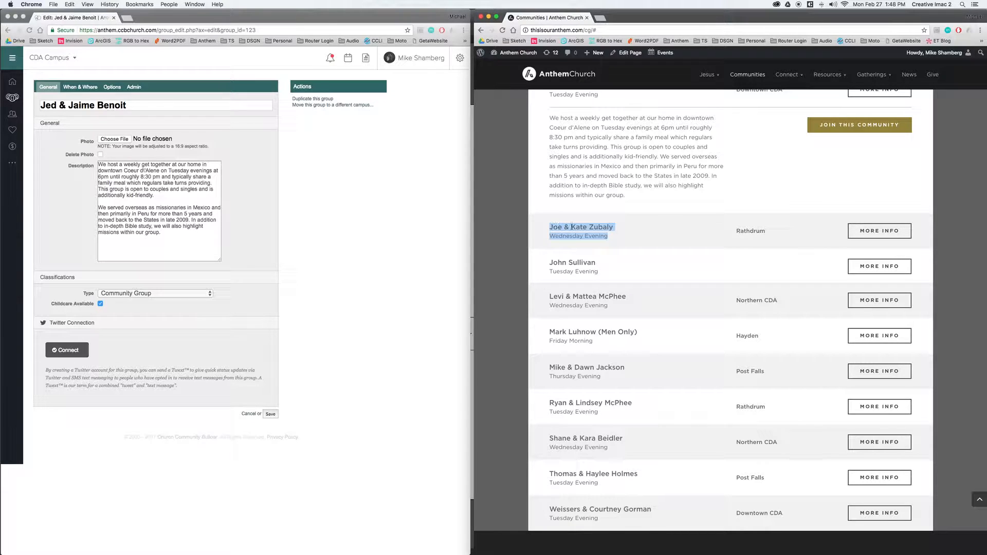
pyautogui.click(643, 238)
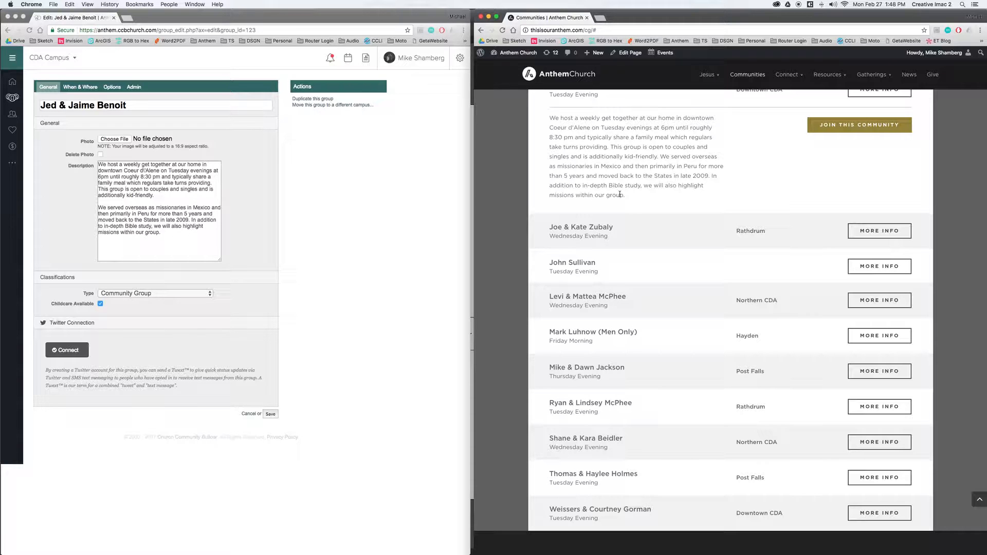
pyautogui.click(322, 227)
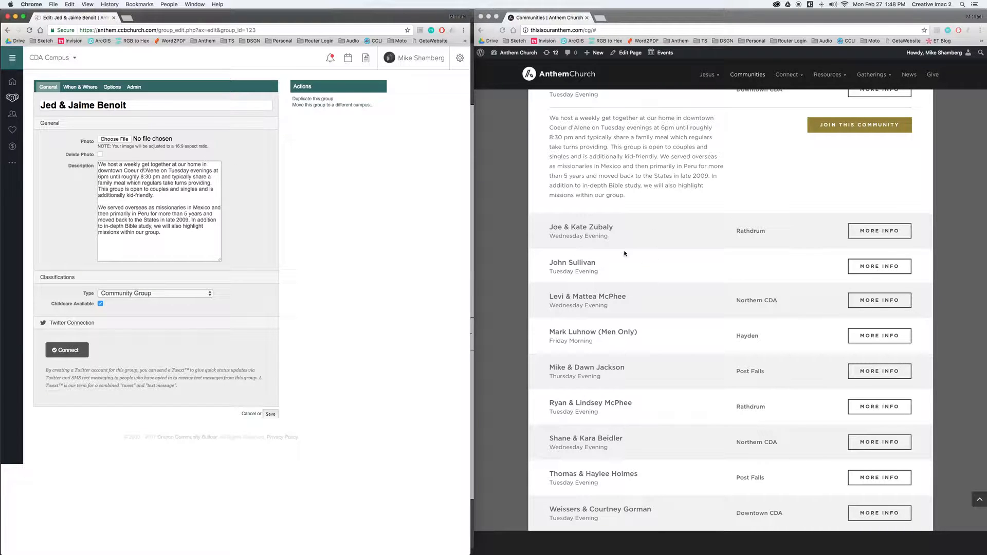
# - Review the group's meeting day, time and Area of Town choices against its website listing, keeping Downtown CDA
pyautogui.click(72, 89)
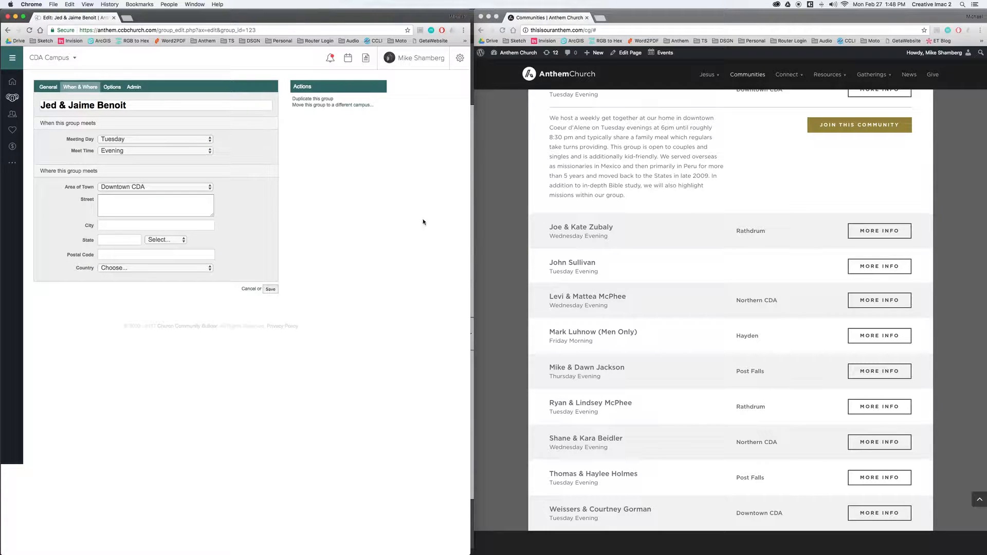
pyautogui.scroll(5, 652, 254)
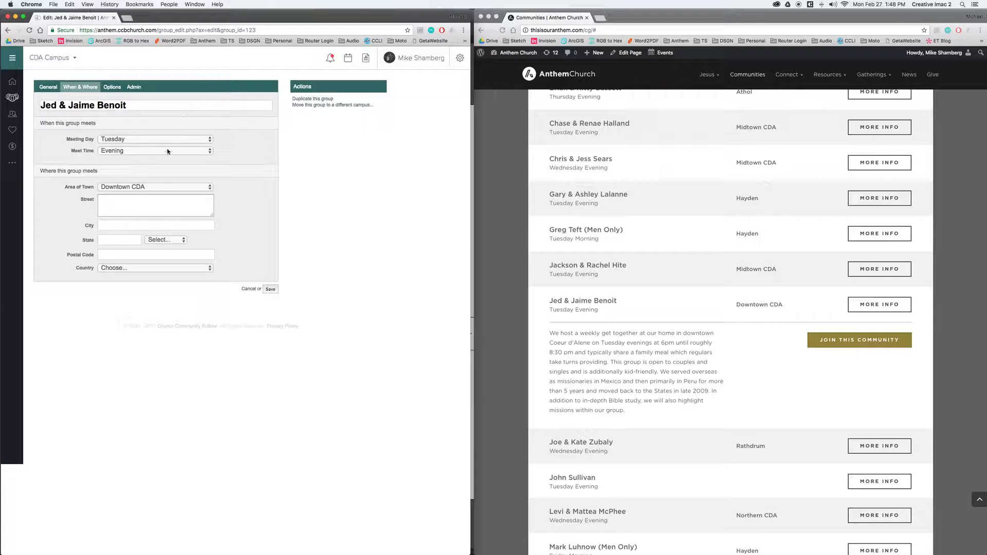
pyautogui.click(153, 187)
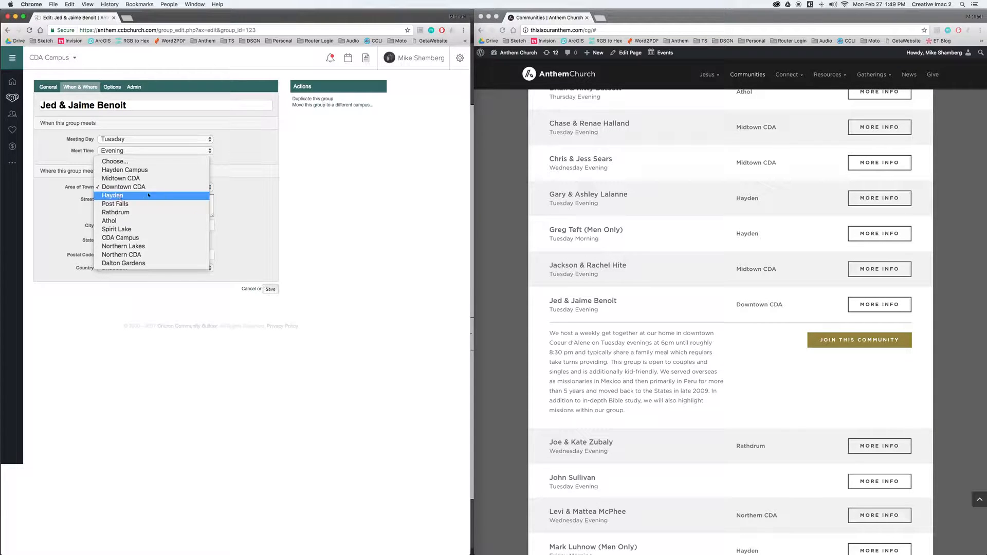
pyautogui.click(234, 188)
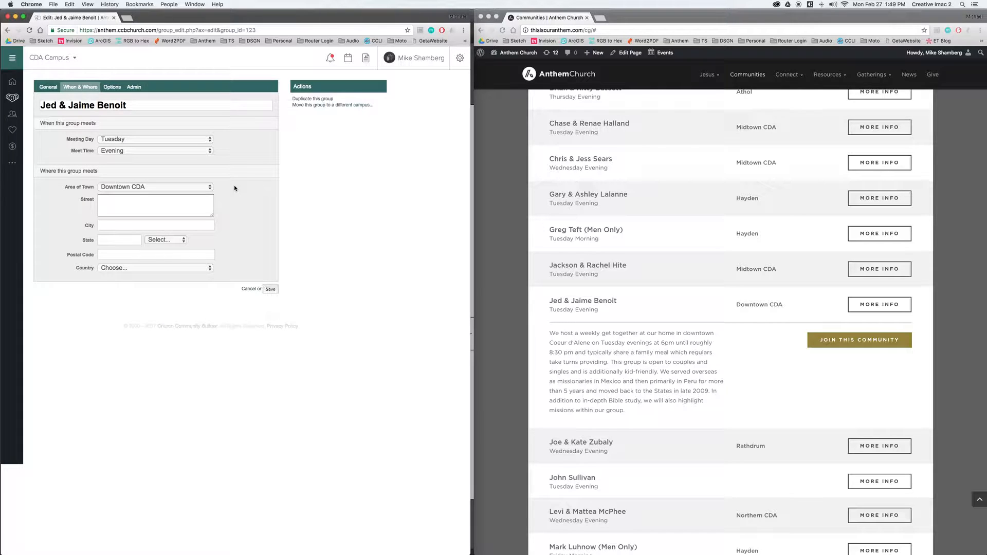
pyautogui.click(234, 188)
# - Show the group's visibility options and highlight the "Let logged in users see this group" label
pyautogui.click(111, 88)
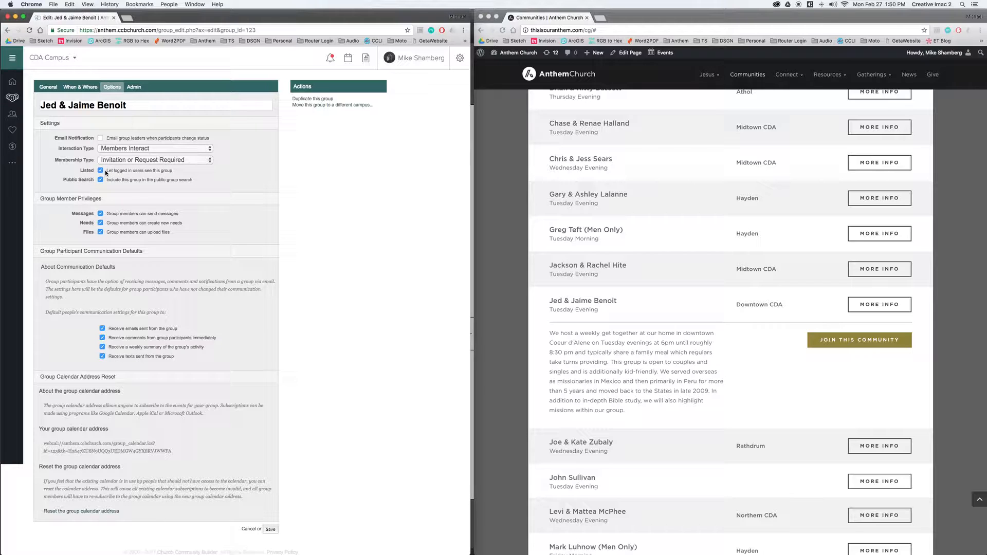
pyautogui.moveTo(173, 170); pyautogui.dragTo(105, 170)
pyautogui.click(206, 173)
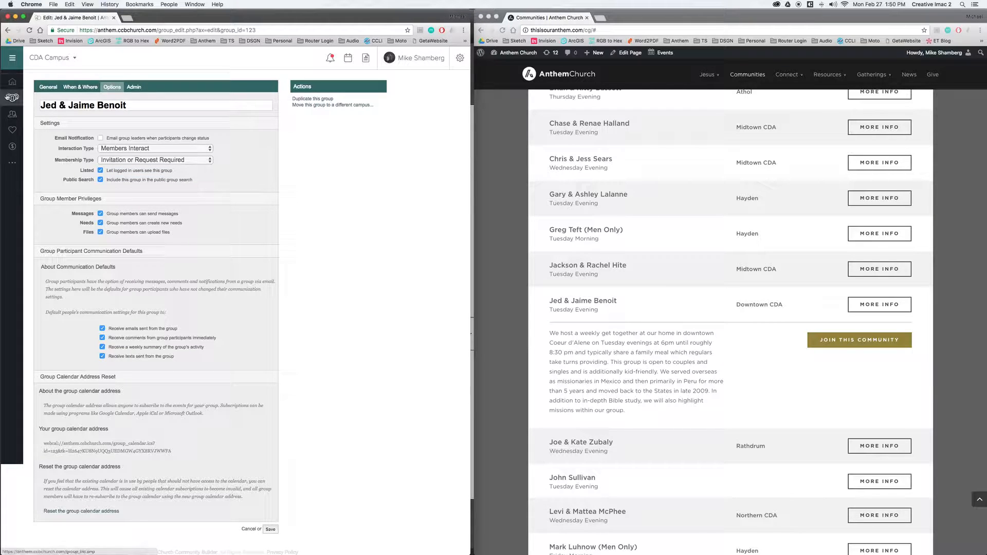
# - Open the My Groups page in a new browser tab, view it and return to the group's settings
pyautogui.keyDown('super'); pyautogui.click(14, 97); pyautogui.keyUp('super')
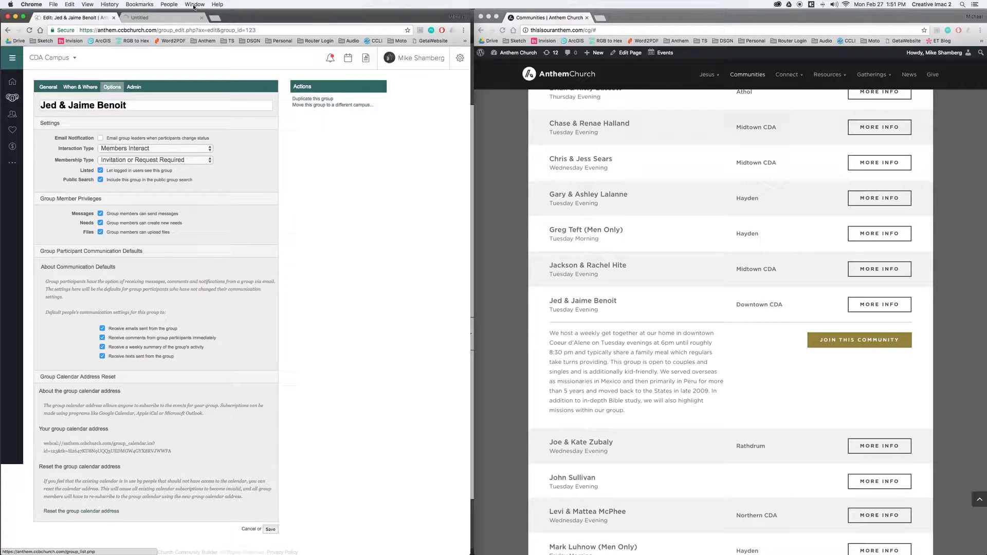
pyautogui.hotkey('ctrl', 'Tab')
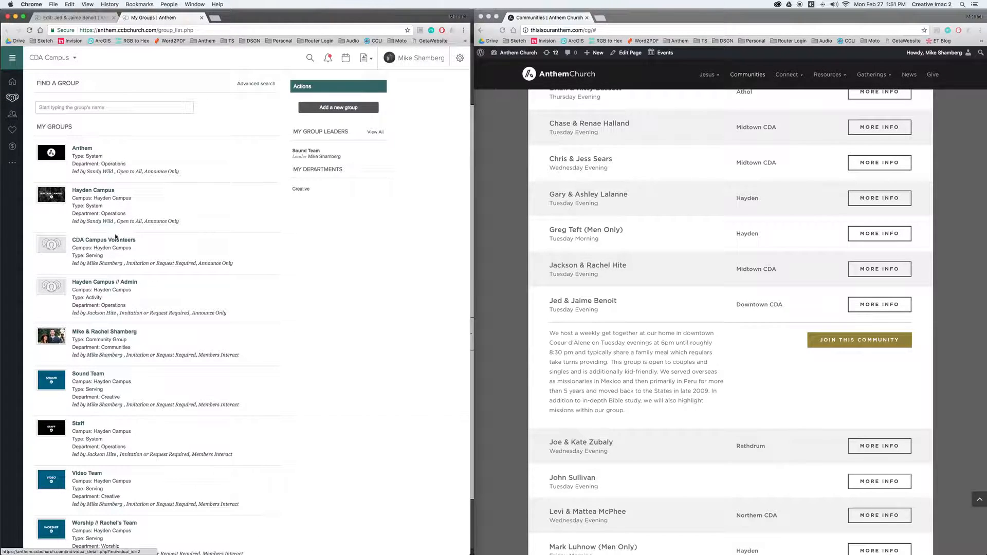
pyautogui.hotkey('ctrl', 'shift', 'Tab')
# - Switch the group's Listed option off and back on
pyautogui.click(101, 171)
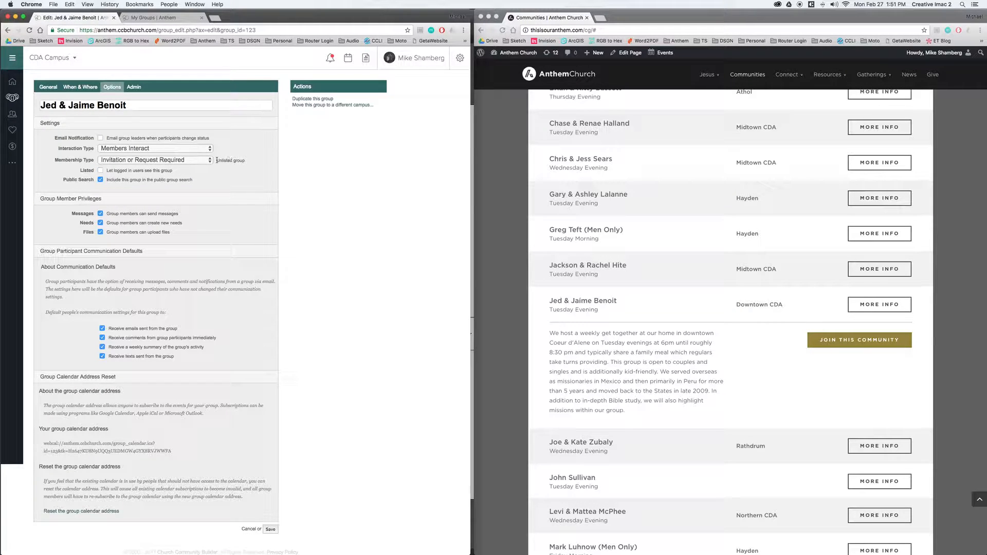
pyautogui.click(100, 170)
# - Show the group's administrative settings and check the available departments, keeping Communities
pyautogui.click(133, 88)
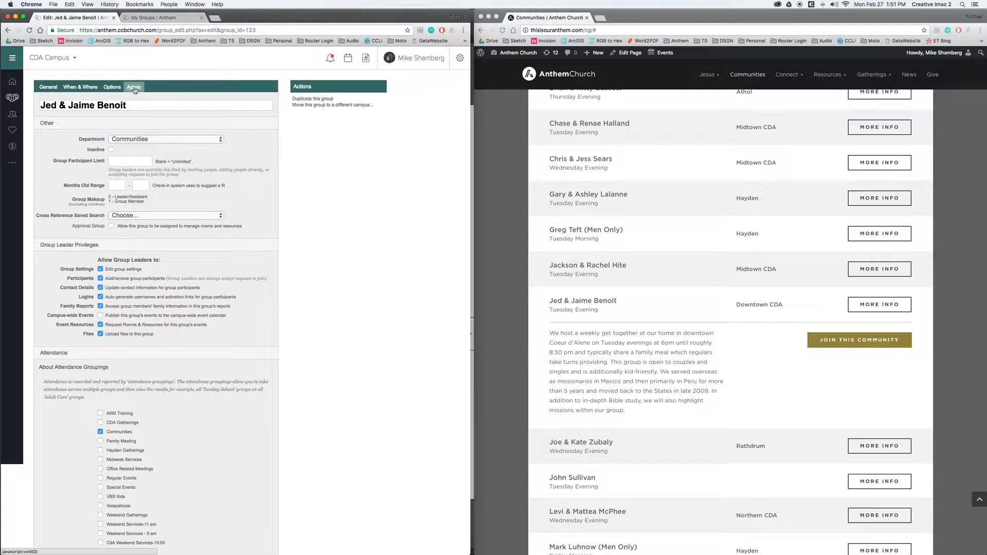
pyautogui.click(149, 140)
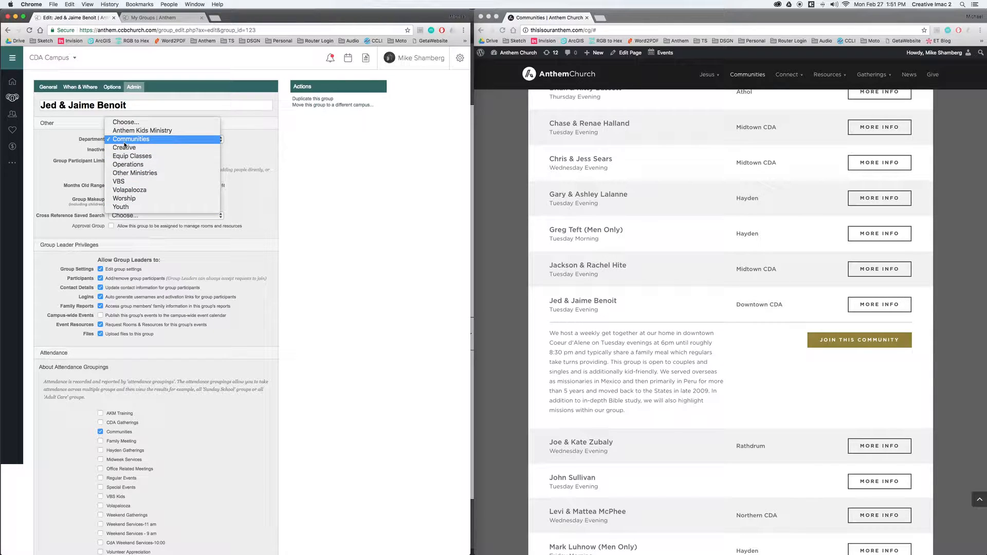
pyautogui.click(80, 141)
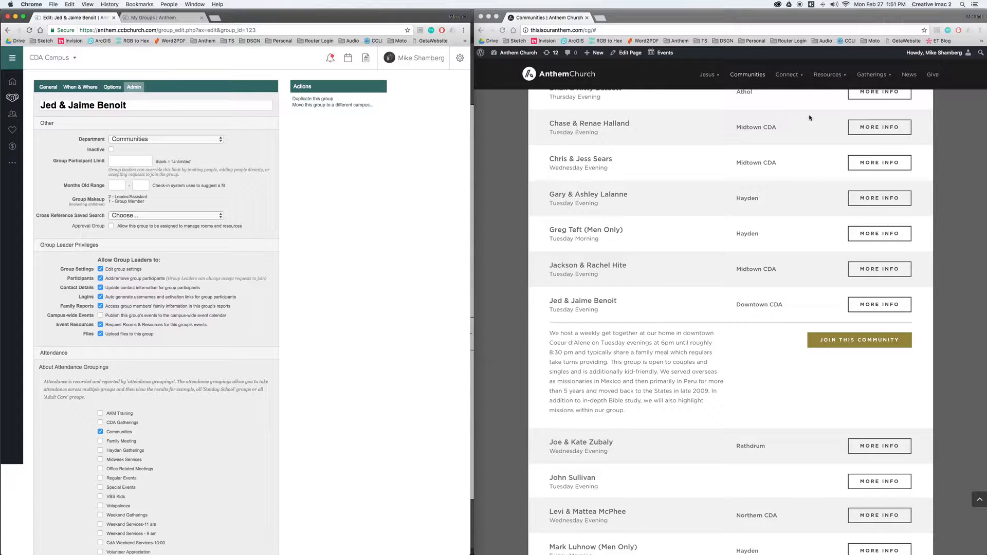
# - Open the church website's Youth page in a new browser tab and show its list of youth communities
pyautogui.click(788, 82)
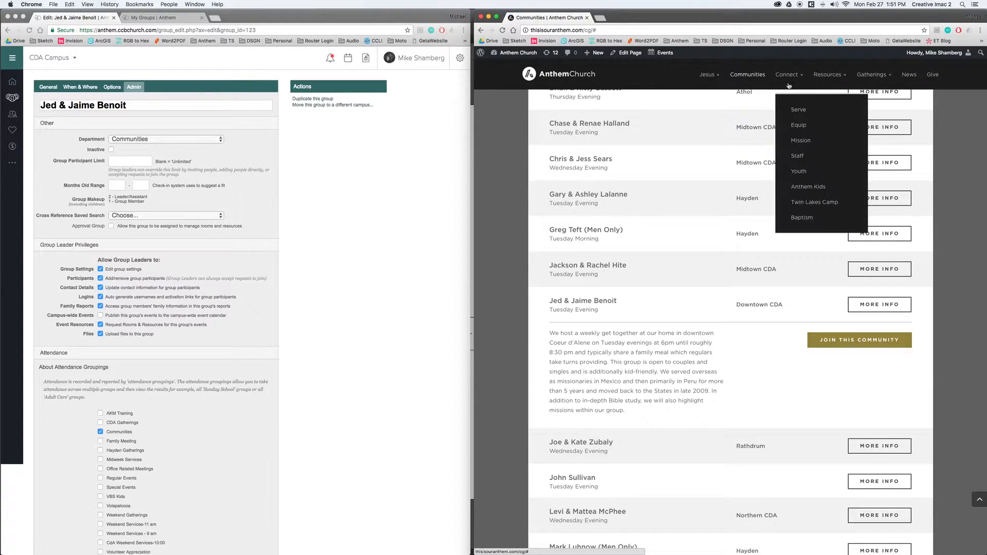
pyautogui.click(807, 171)
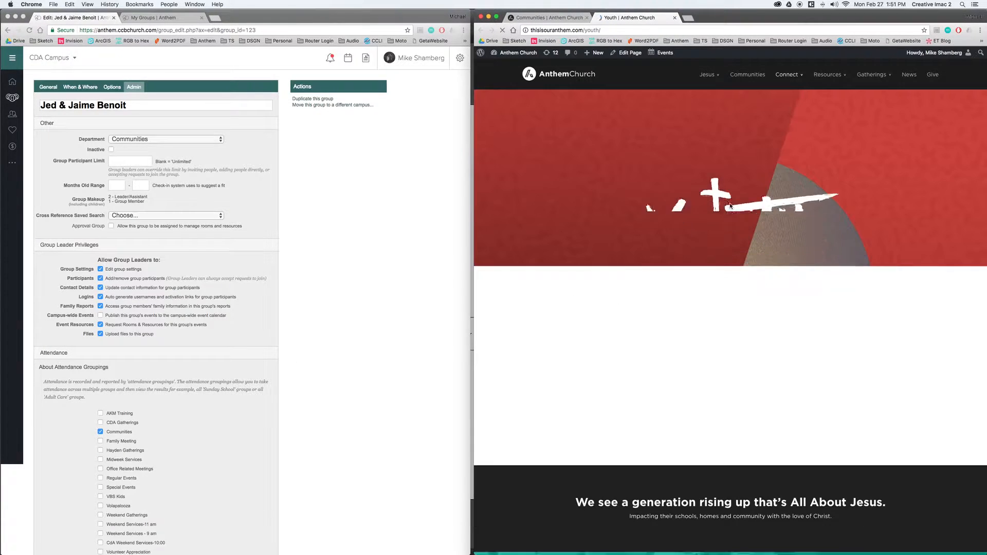
pyautogui.scroll(-7, 729, 206)
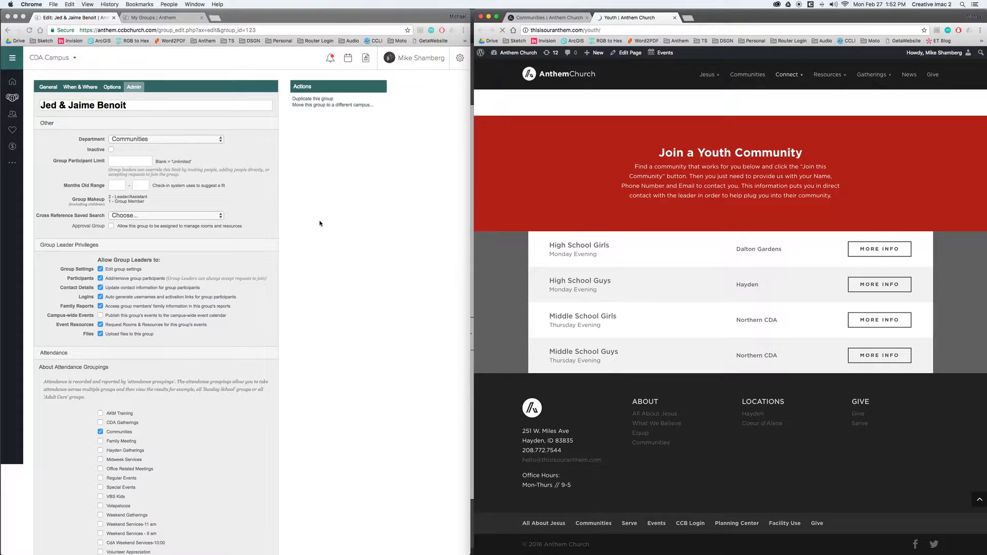
# - Point out the Youth department among the group's department choices, keeping Communities selected
pyautogui.click(325, 203)
pyautogui.click(133, 139)
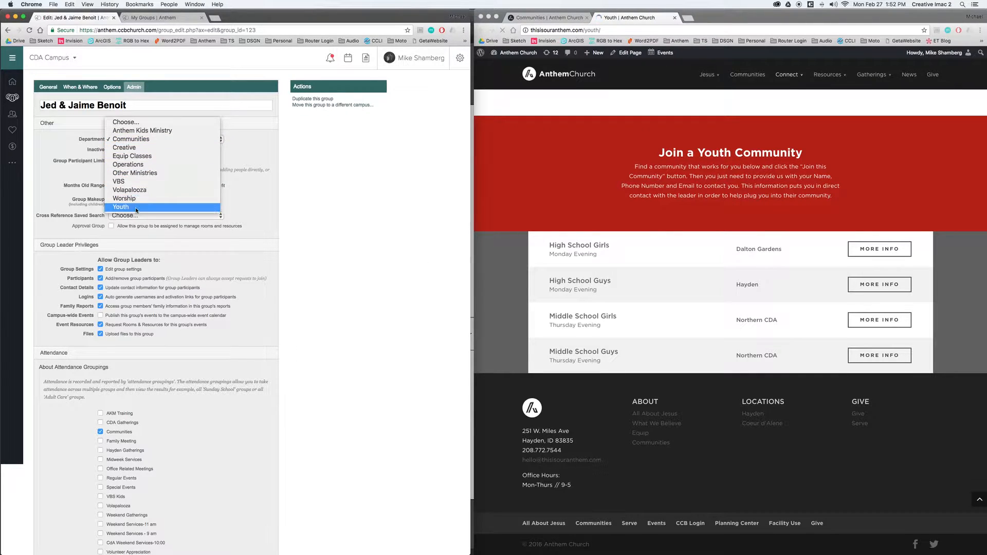
pyautogui.click(124, 140)
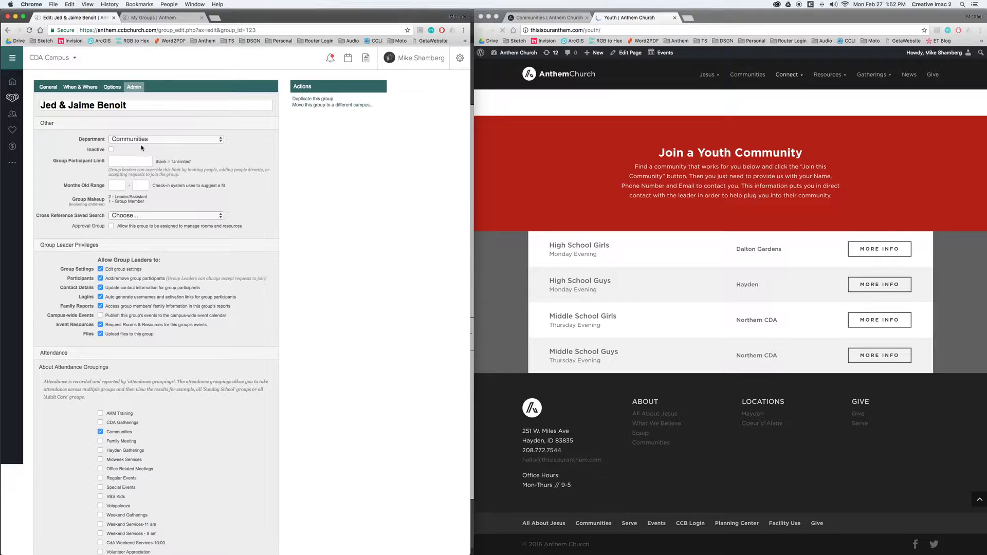
# - Compare the website's Communities and Youth pages, ending on the Communities page
pyautogui.click(549, 17)
pyautogui.click(627, 18)
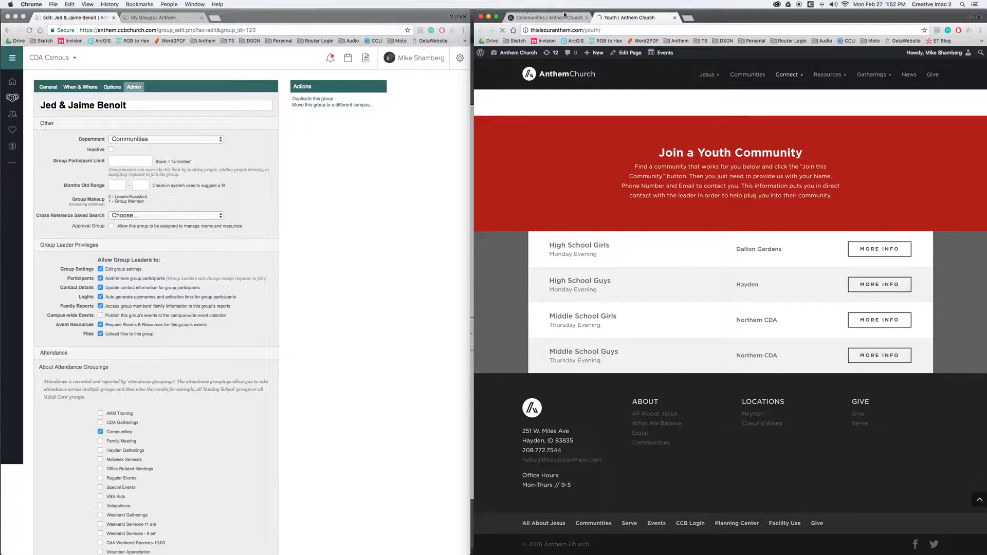
pyautogui.click(549, 17)
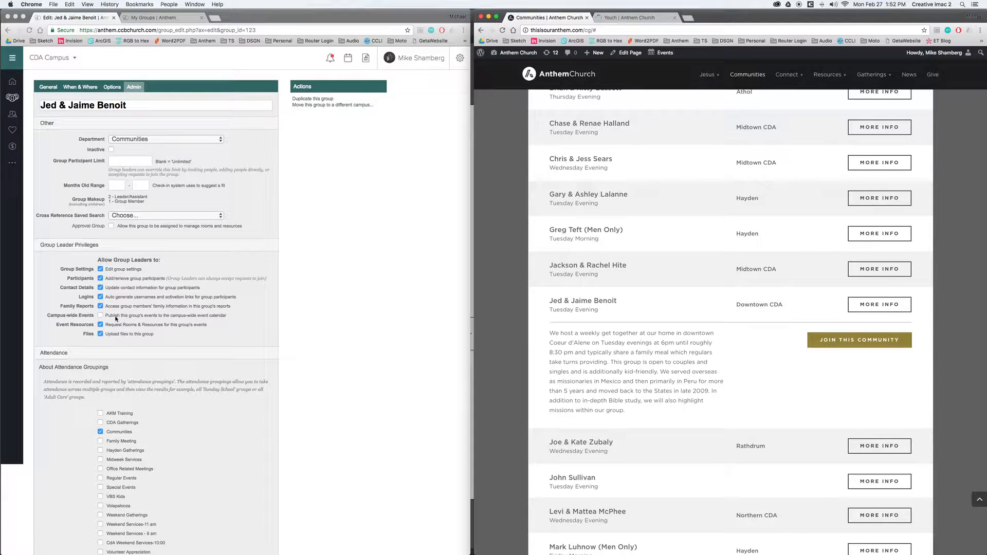
# - Examine the group's leader privileges and attendance groupings in the administrative settings
pyautogui.scroll(-2, 100, 374)
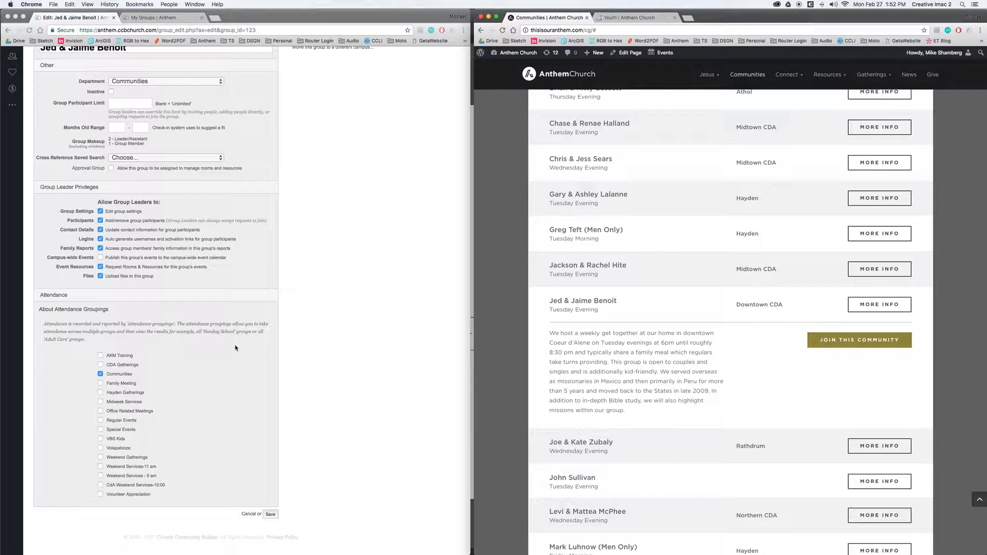
pyautogui.scroll(2, 310, 267)
pyautogui.scroll(-2, 311, 267)
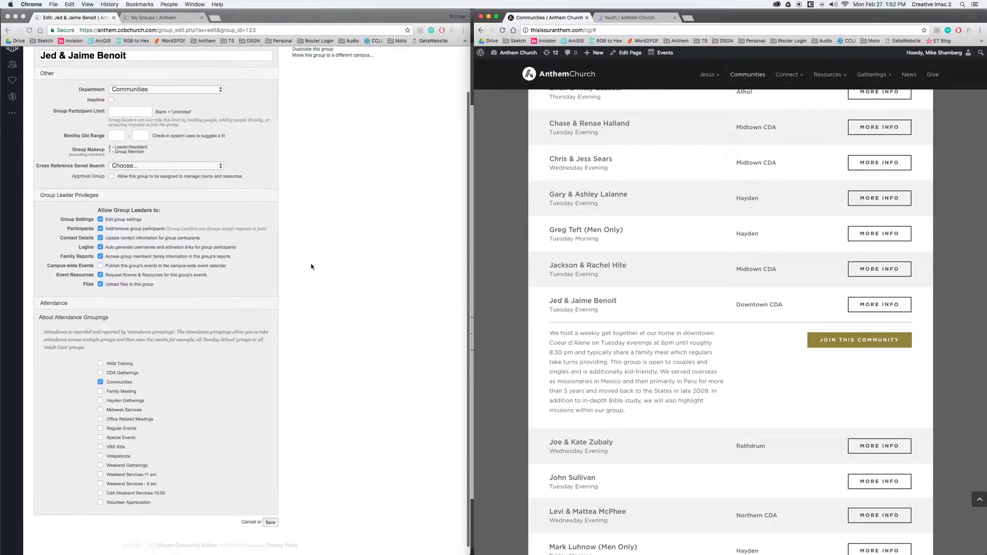
pyautogui.scroll(2, 231, 206)
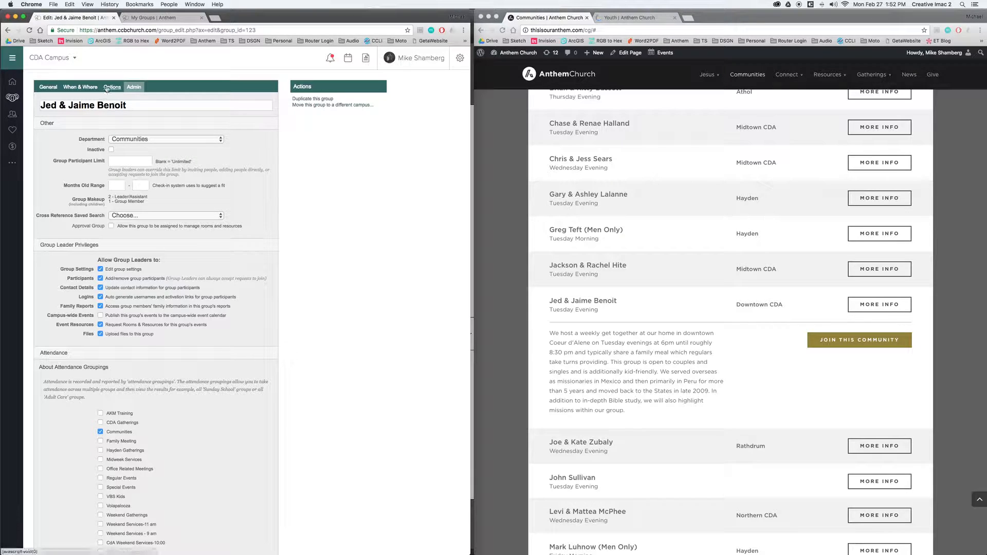
# - Recheck the group's visibility options and meeting details, and leave the group settings without saving
pyautogui.click(110, 88)
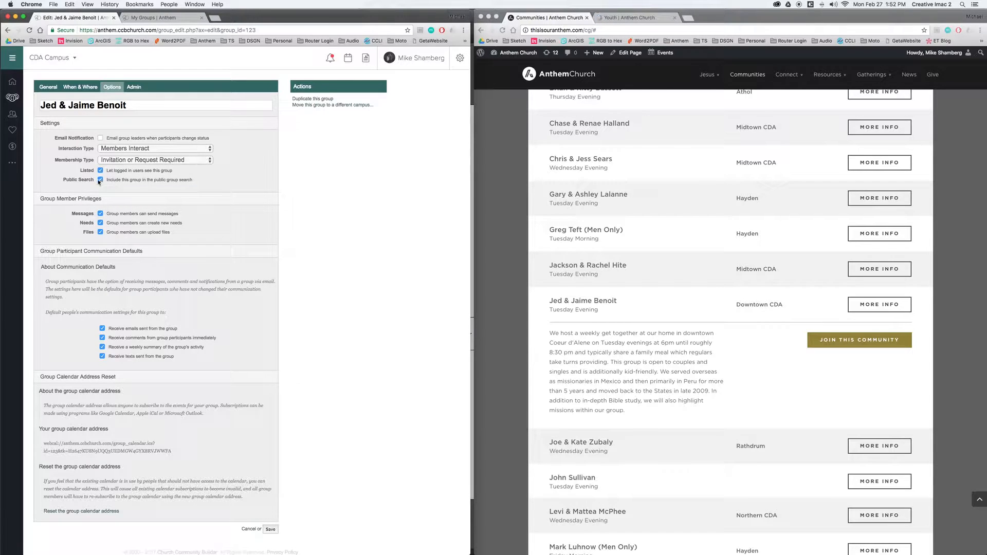
pyautogui.click(81, 87)
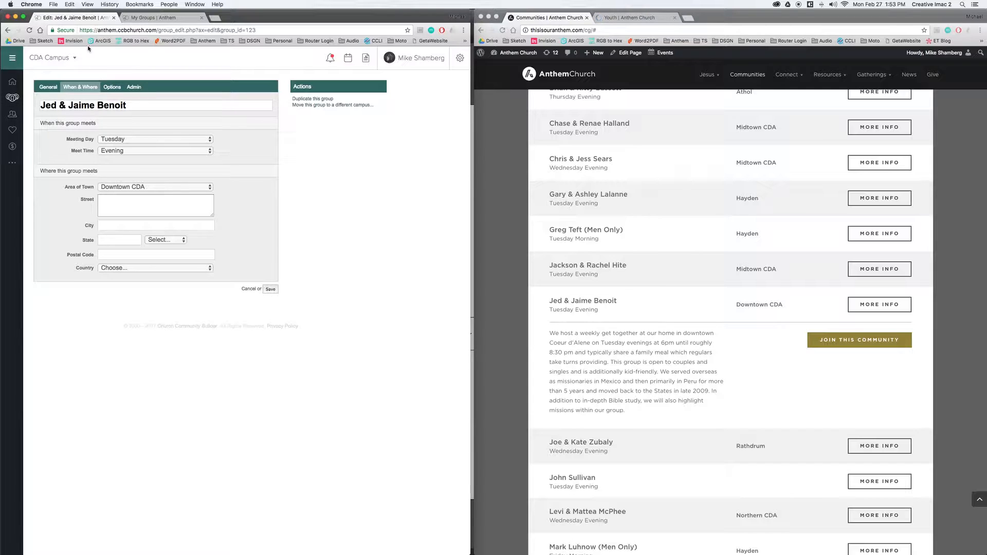
pyautogui.click(250, 289)
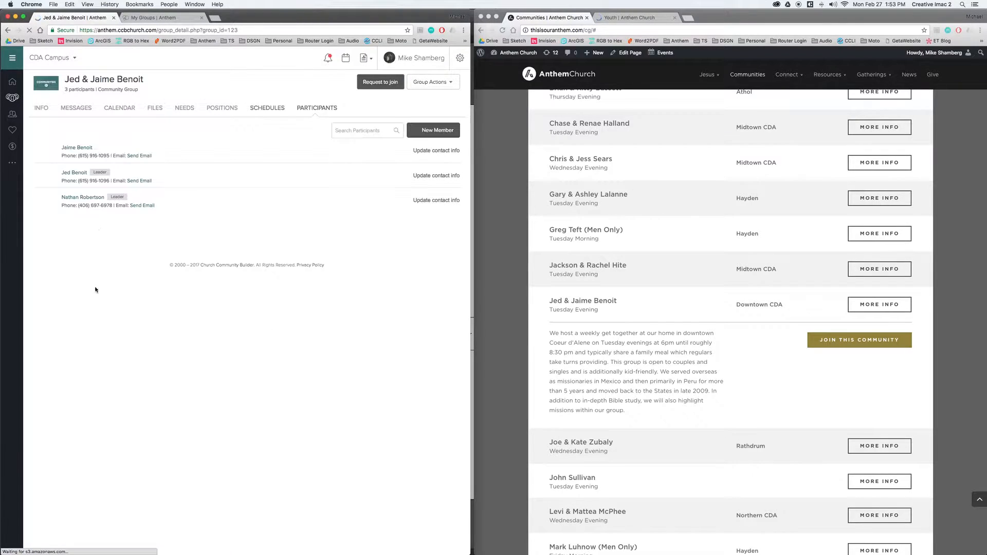
pyautogui.click(592, 370)
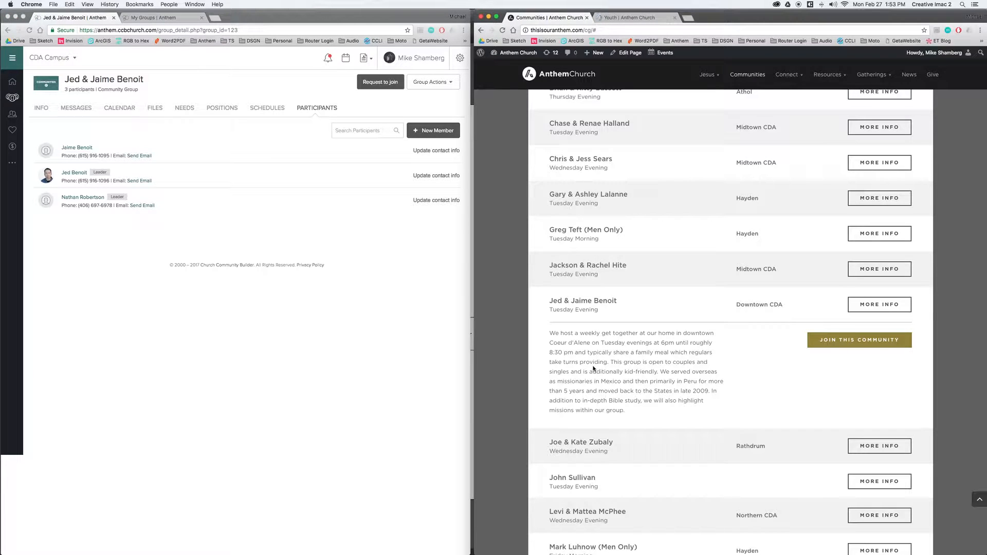
# - View the website's join form for the Downtown CDA community and close it without submitting
pyautogui.click(847, 339)
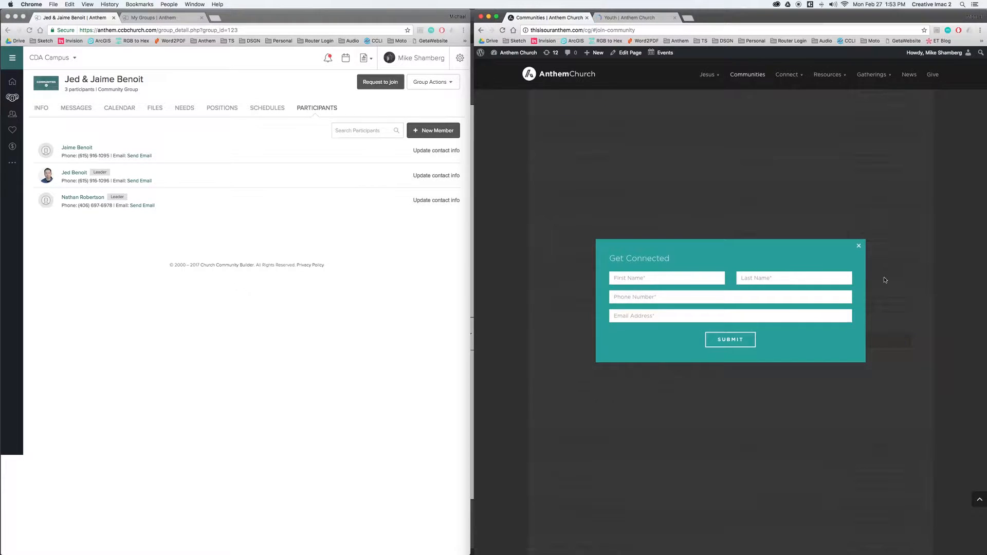
pyautogui.click(857, 248)
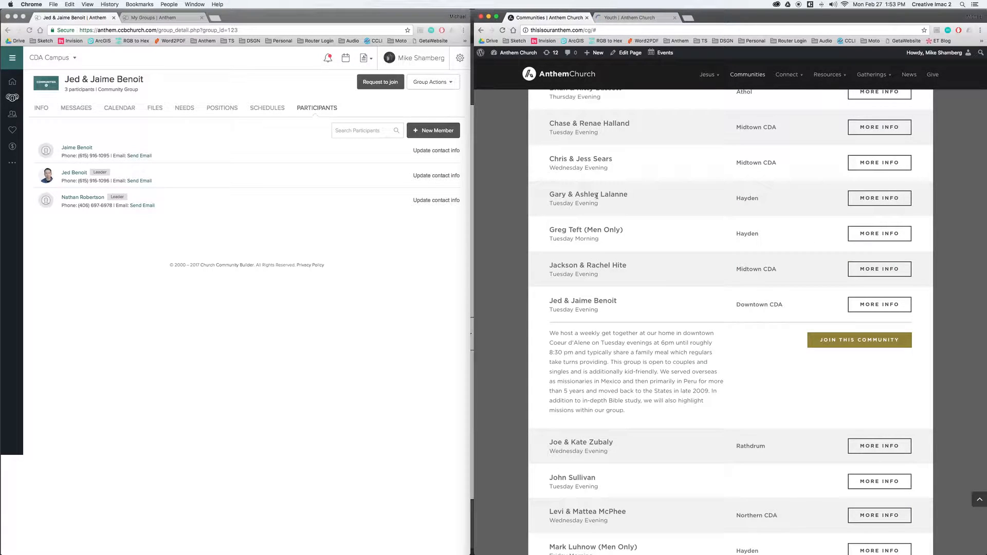
# - Review the director, coach and leader roles in the group's information, and return to its participants list
pyautogui.click(240, 127)
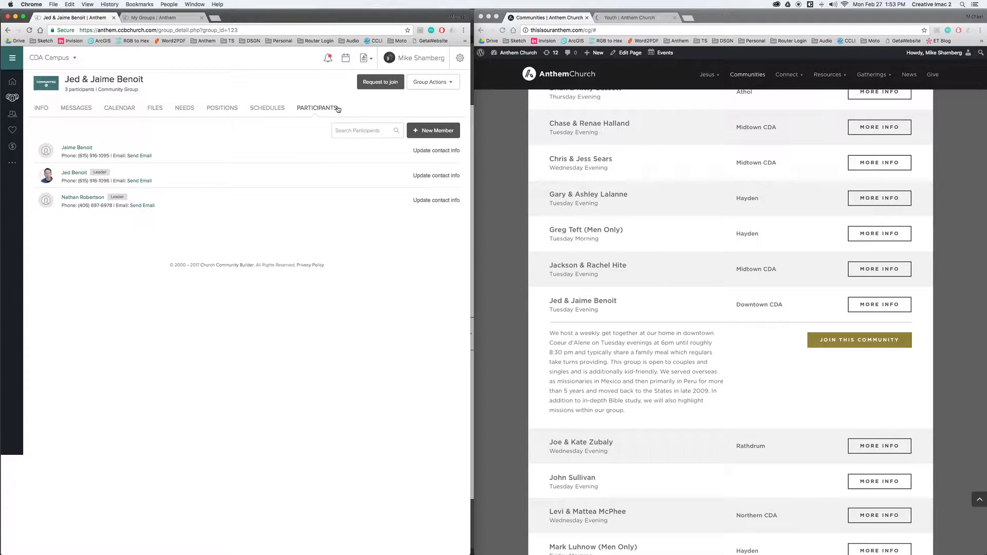
pyautogui.click(36, 109)
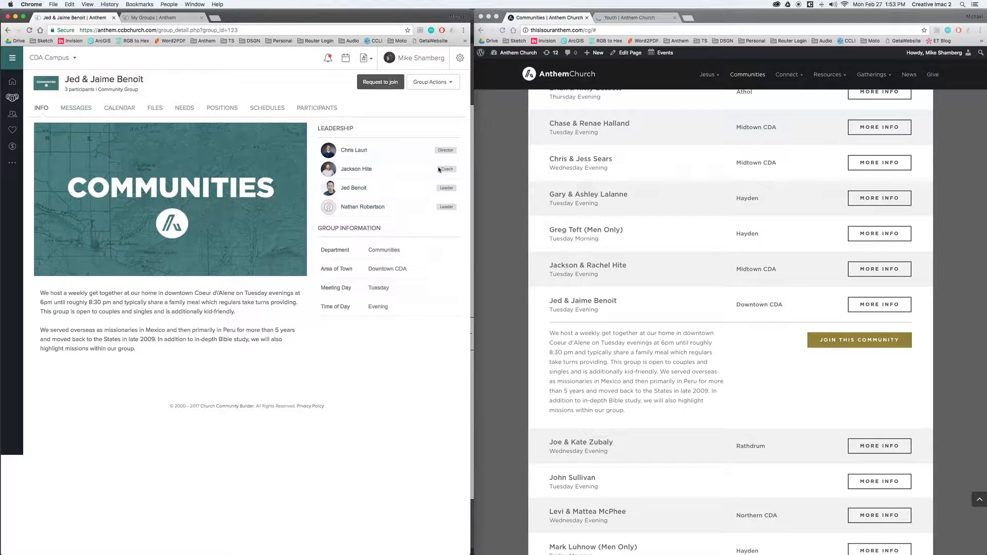
pyautogui.doubleClick(440, 209)
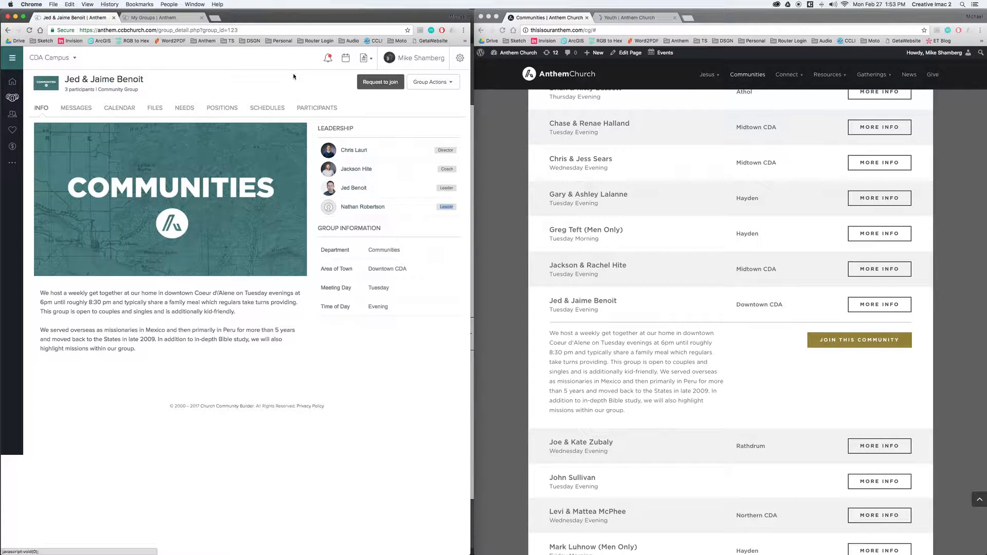
pyautogui.click(399, 210)
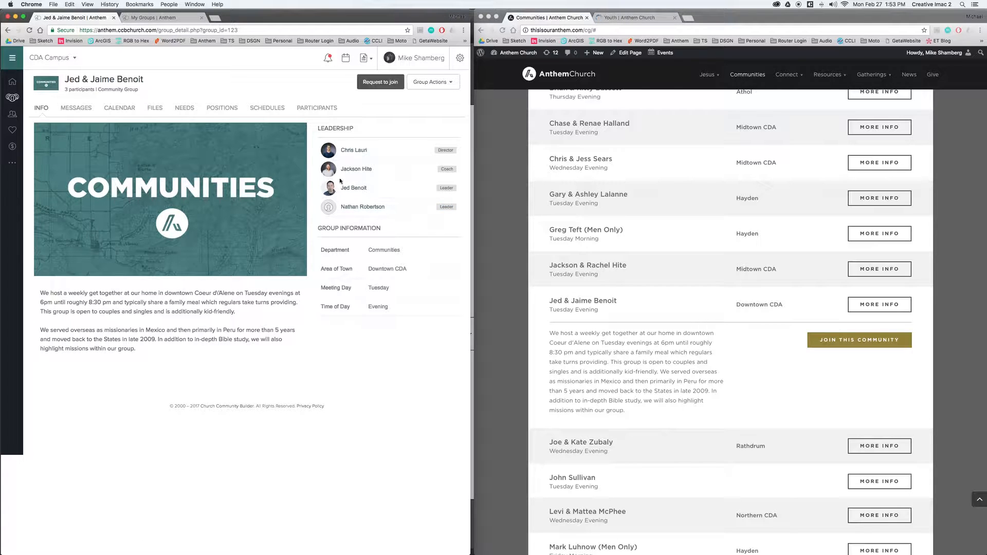
pyautogui.click(315, 110)
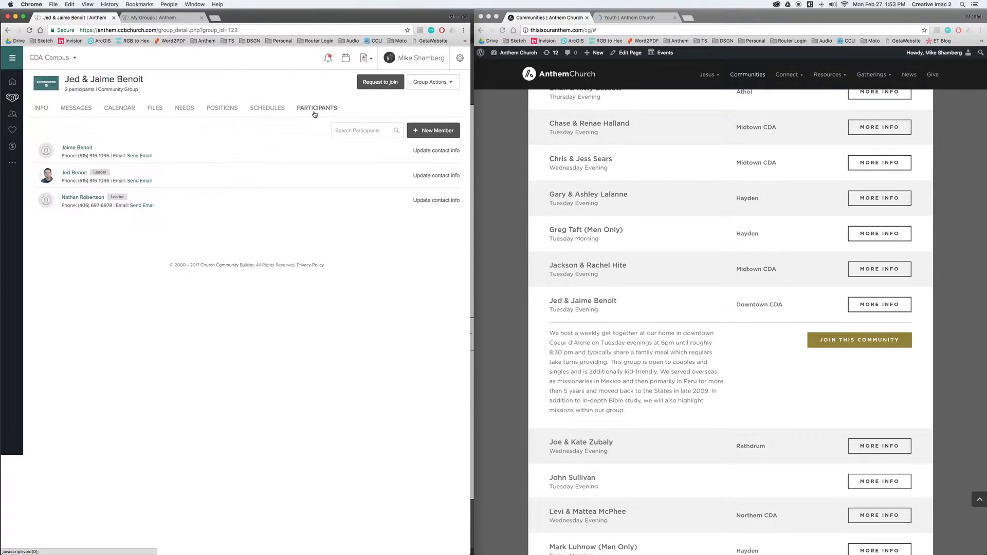
# - Open the group's participant management page and point out the Assistant Leader status in the list
pyautogui.click(431, 82)
pyautogui.click(394, 108)
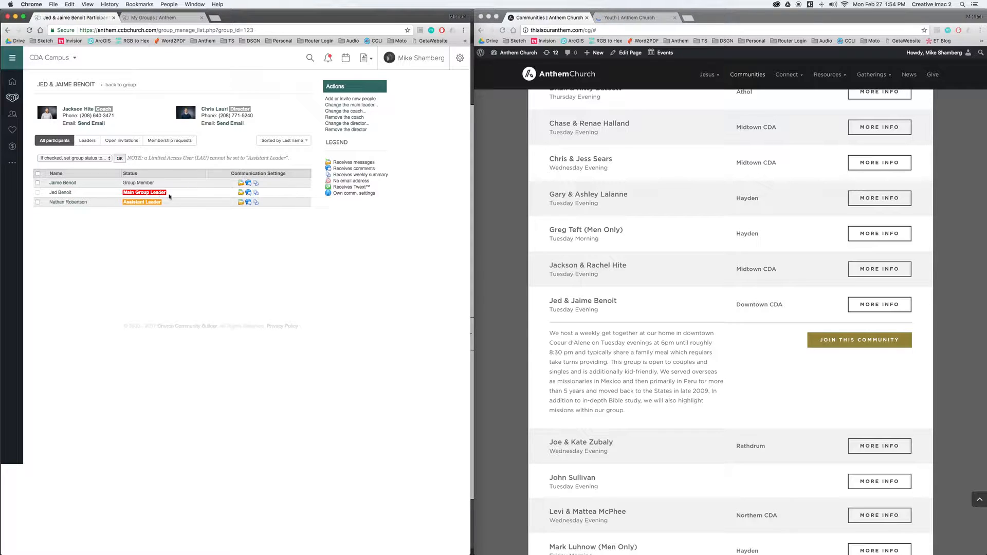
pyautogui.moveTo(107, 202); pyautogui.dragTo(167, 203)
# - Switch to Illustrator and paint a vertical line from the User Form Submission box down to a small circle
pyautogui.press('super+Tab')
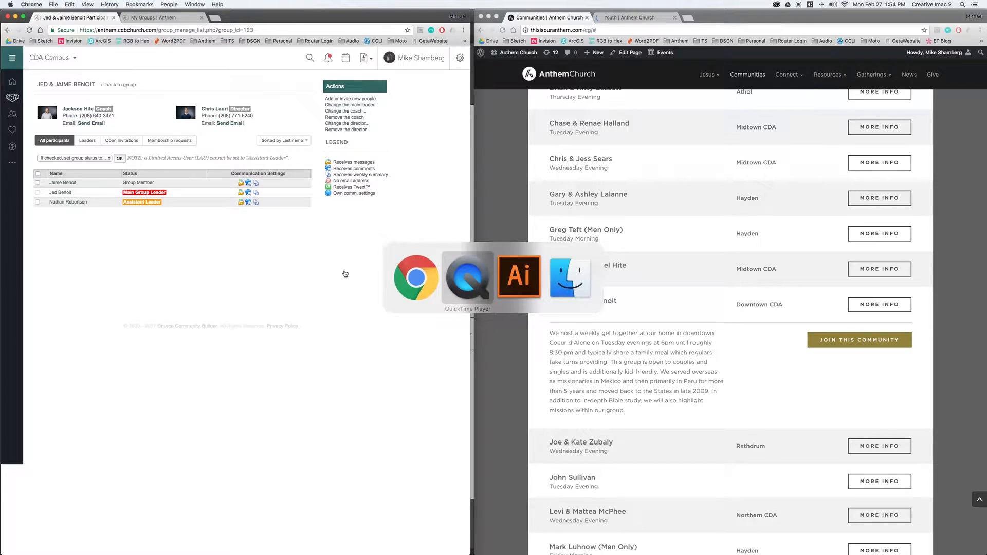
pyautogui.click(535, 287)
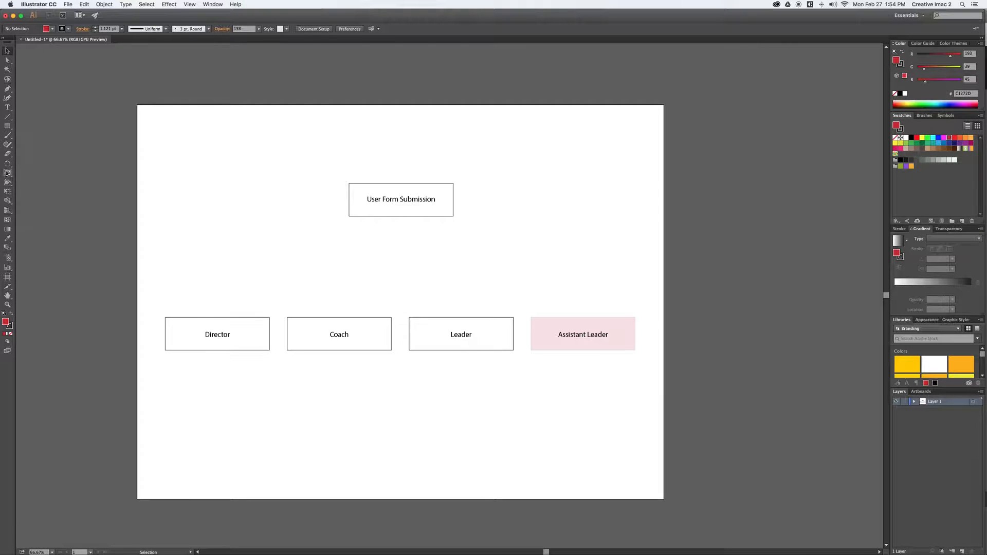
pyautogui.click(7, 135)
pyautogui.moveTo(398, 222)
pyautogui.mouseDown()
pyautogui.moveTo(400, 270)
pyautogui.moveTo(409, 272)
pyautogui.moveTo(402, 267)
pyautogui.mouseUp()
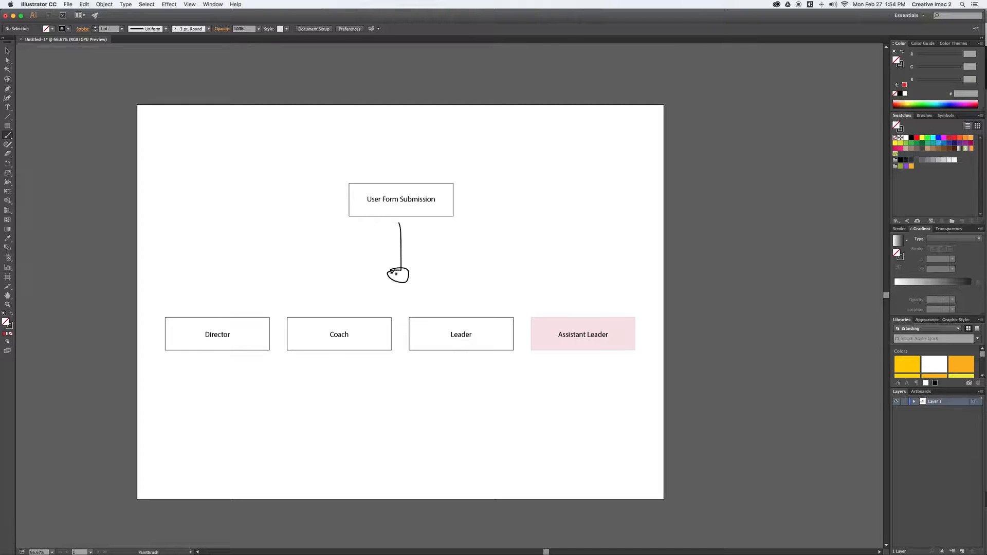
# - Paint connector lines from the circle to the Director, Coach, Leader and Assistant Leader boxes
pyautogui.moveTo(385, 272)
pyautogui.mouseDown()
pyautogui.moveTo(224, 273)
pyautogui.moveTo(219, 312)
pyautogui.mouseUp()
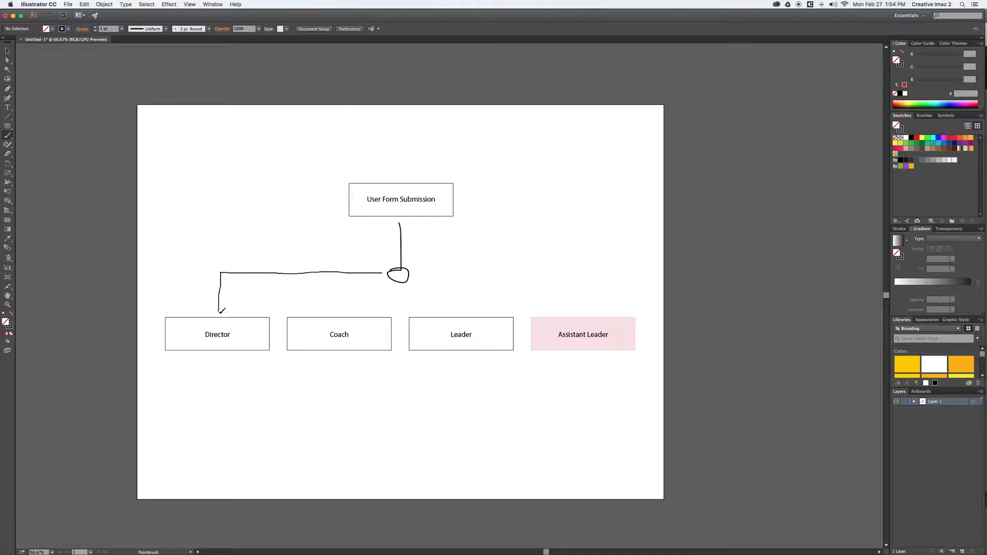
pyautogui.moveTo(389, 281)
pyautogui.mouseDown()
pyautogui.moveTo(359, 282)
pyautogui.moveTo(346, 311)
pyautogui.mouseUp()
pyautogui.moveTo(412, 276)
pyautogui.mouseDown()
pyautogui.moveTo(458, 291)
pyautogui.moveTo(459, 311)
pyautogui.mouseUp()
pyautogui.moveTo(411, 268)
pyautogui.mouseDown()
pyautogui.moveTo(542, 273)
pyautogui.moveTo(588, 285)
pyautogui.moveTo(588, 315)
pyautogui.mouseUp()
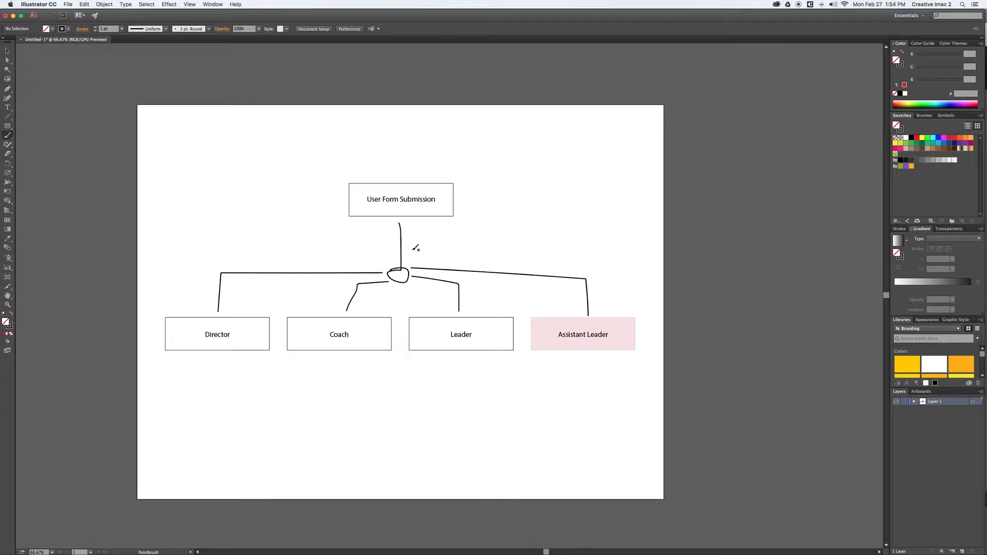
# - Paint a return arrow from the circle to User Form Submission, and two opposite arrows linking that box to a hand-drawn rectangle
pyautogui.moveTo(404, 265); pyautogui.dragTo(422, 224)
pyautogui.moveTo(341, 187)
pyautogui.mouseDown()
pyautogui.moveTo(225, 191)
pyautogui.moveTo(237, 188)
pyautogui.moveTo(152, 205)
pyautogui.moveTo(152, 168)
pyautogui.moveTo(336, 178)
pyautogui.moveTo(329, 173)
pyautogui.mouseUp()
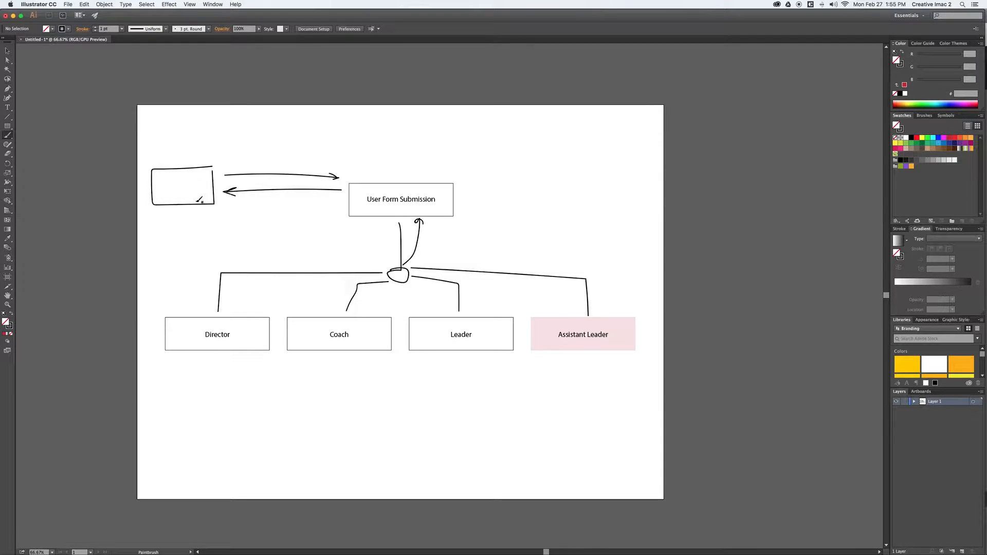